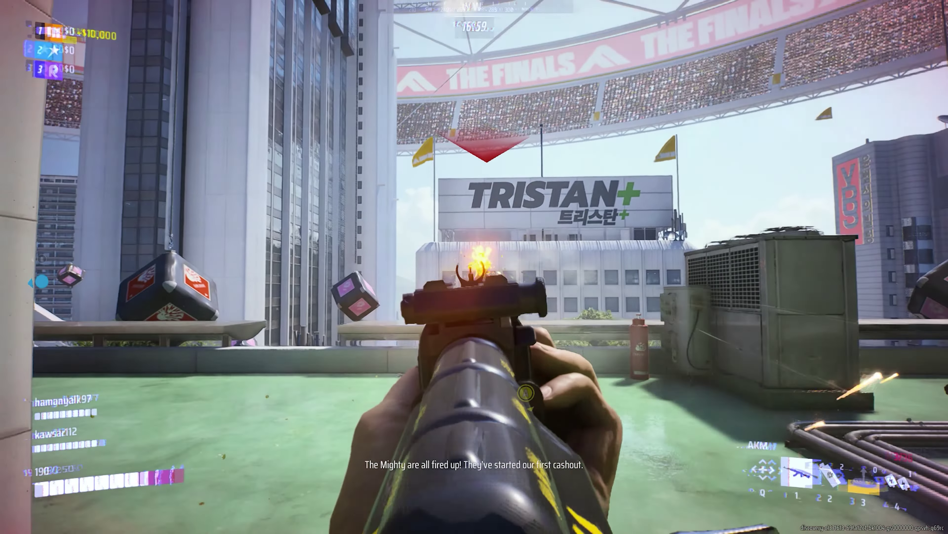
{"action": "left_click", "coordinate": [474, 267]}
Fire and reload the rifle, jump onto the rooftop ledge, and advance toward the building.
{"action": "key", "text": "r"}
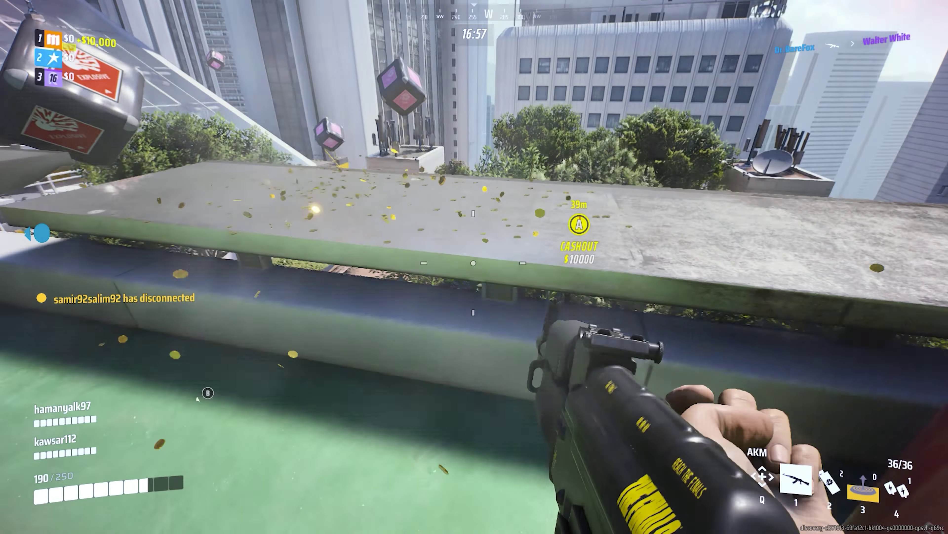
{"action": "key", "text": "space"}
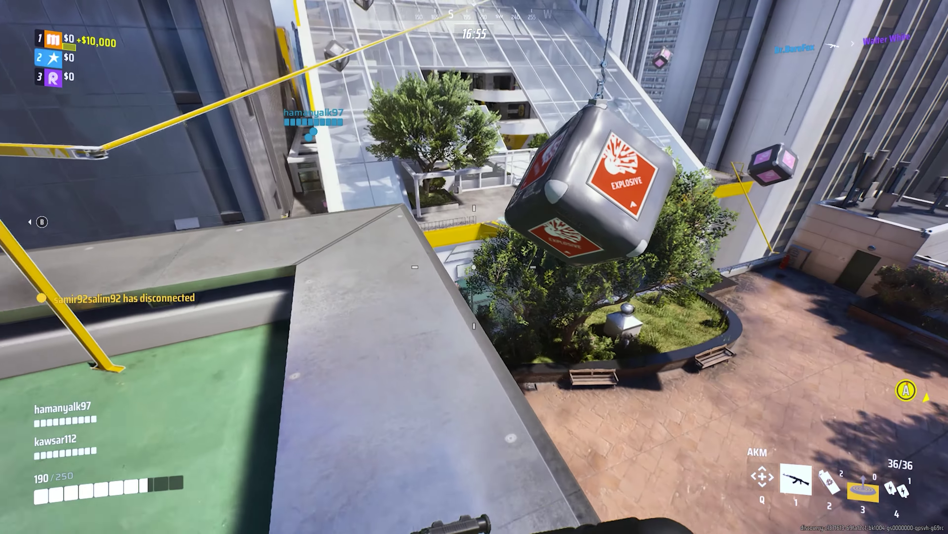
{"action": "key", "text": "w"}
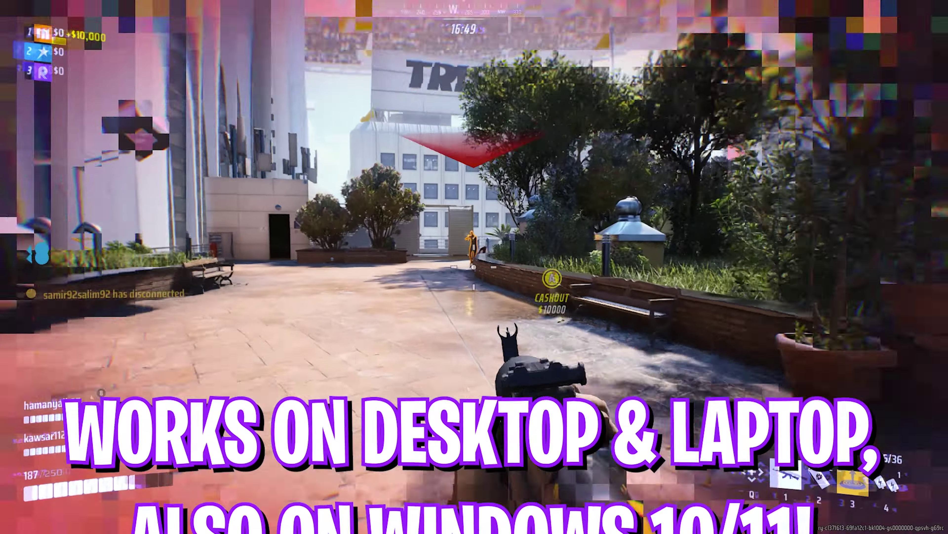
{"action": "key", "text": "w"}
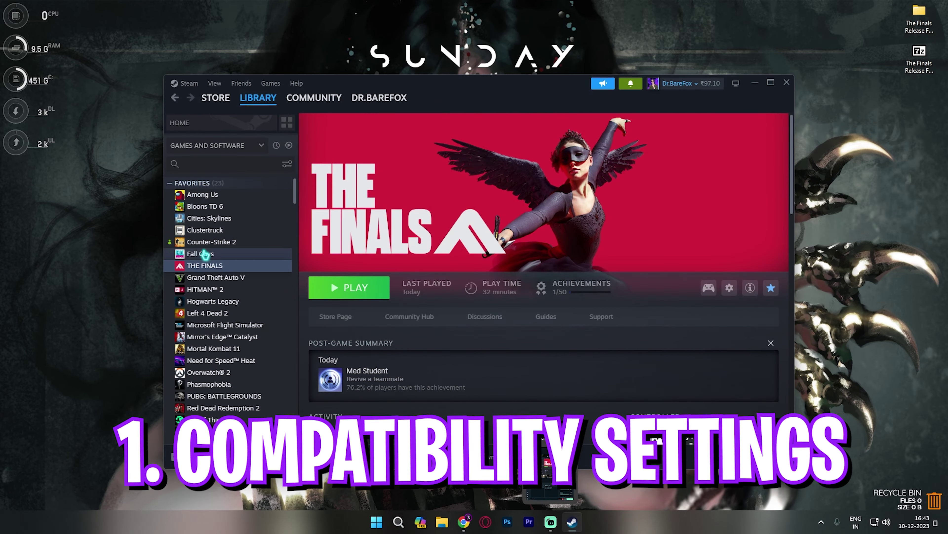
Browse THE FINALS' local files from Steam and bring up Discovery.exe's context menu.
{"action": "right_click", "coordinate": [207, 266]}
{"action": "mouse_move", "coordinate": [239, 325]}
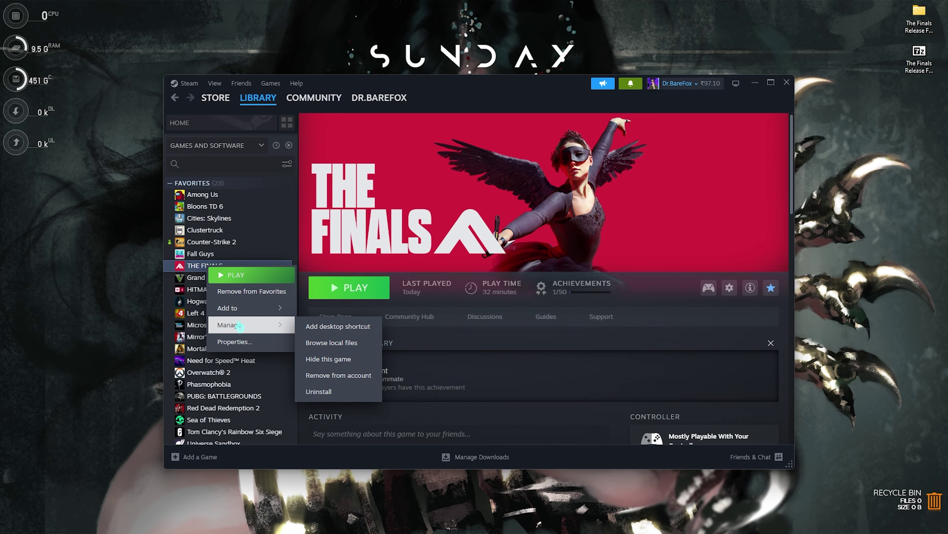
{"action": "left_click", "coordinate": [330, 343]}
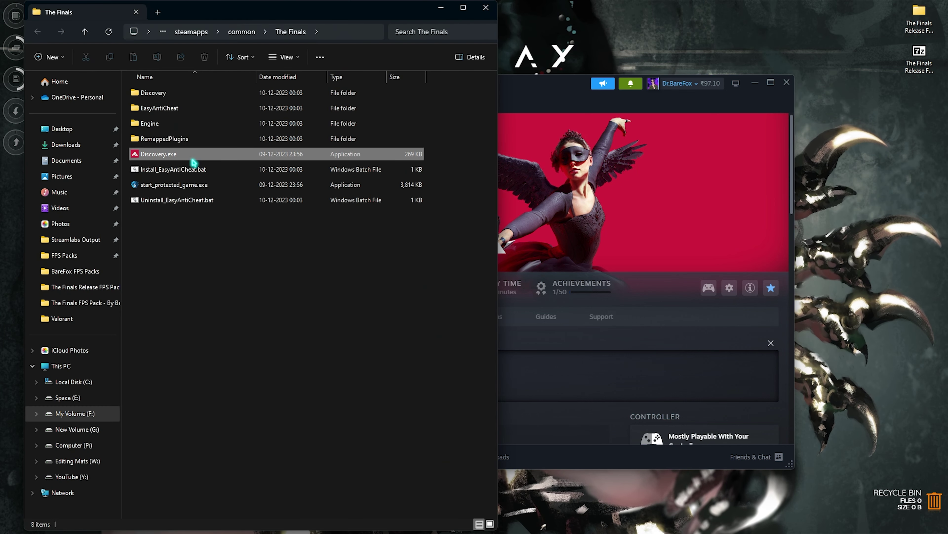
{"action": "right_click", "coordinate": [189, 158]}
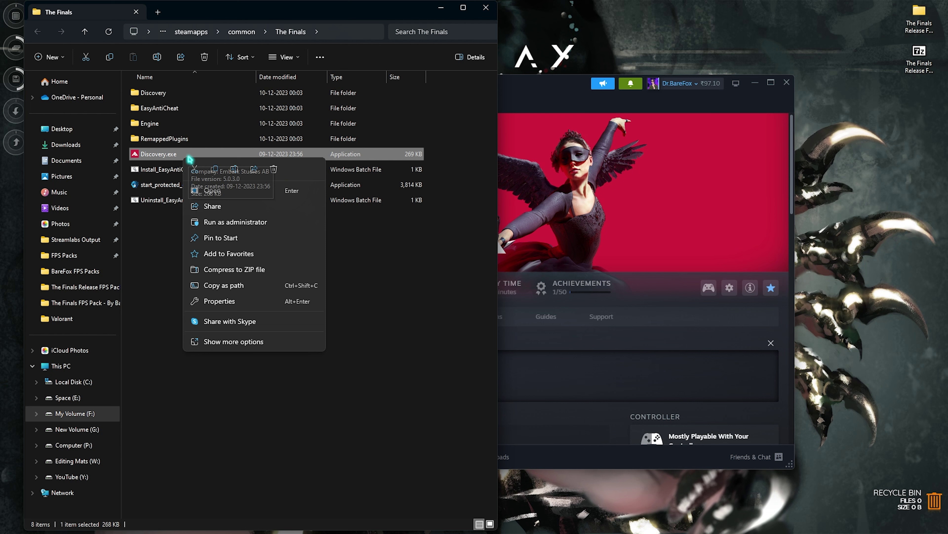
Enable Override high DPI scaling behavior for Discovery.exe, with scaling performed by Application.
{"action": "left_click", "coordinate": [220, 302]}
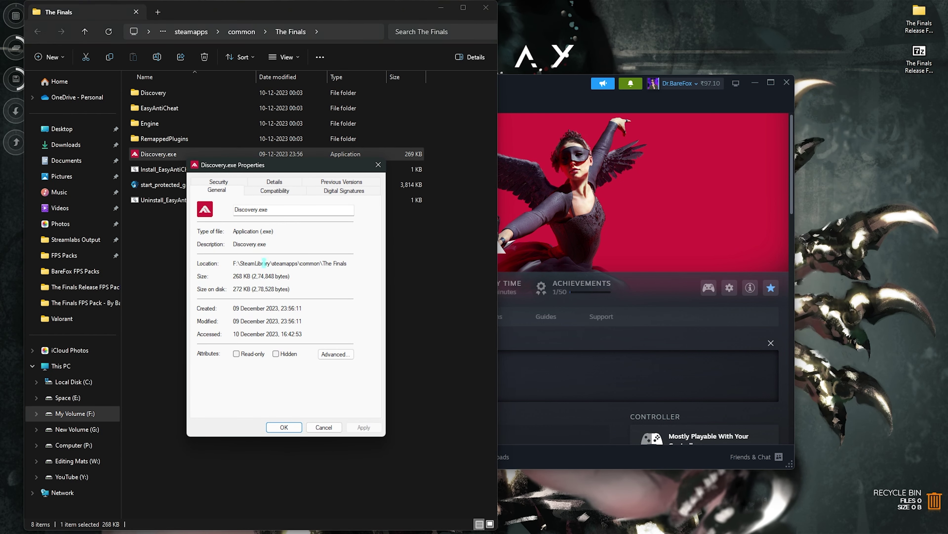
{"action": "left_click", "coordinate": [276, 192]}
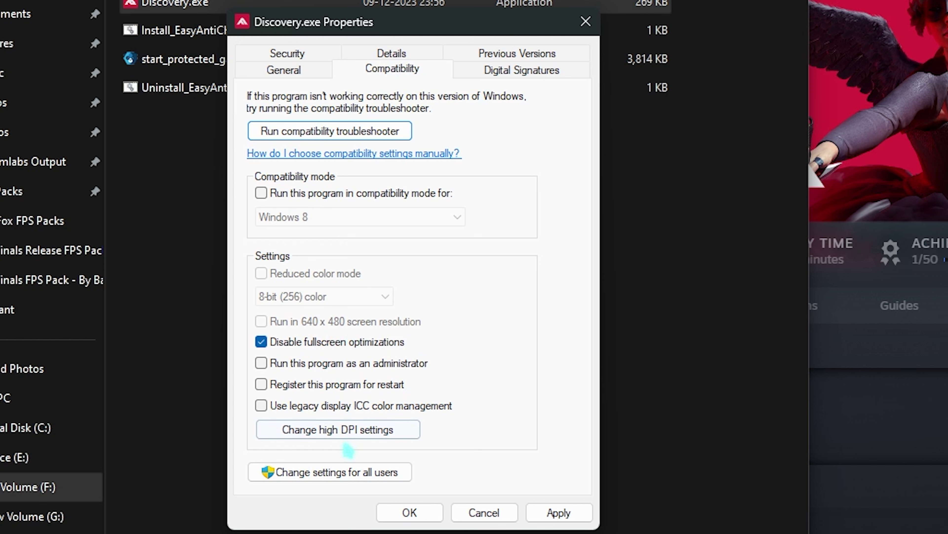
{"action": "left_click", "coordinate": [314, 433]}
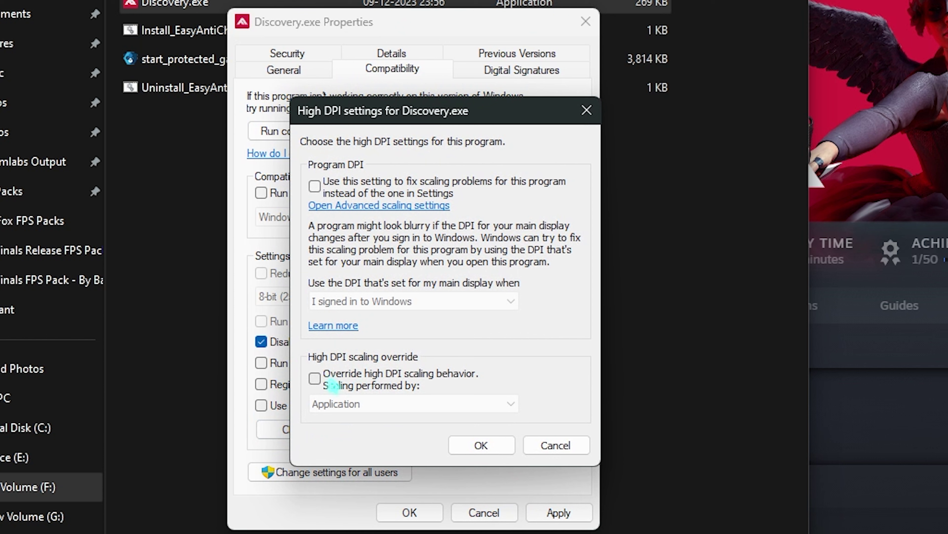
{"action": "left_click", "coordinate": [347, 403]}
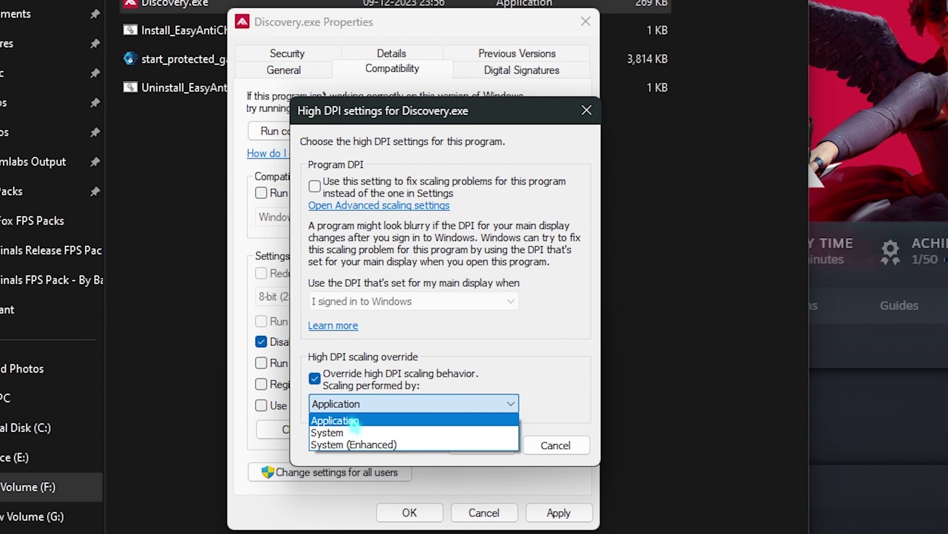
{"action": "left_click", "coordinate": [349, 421]}
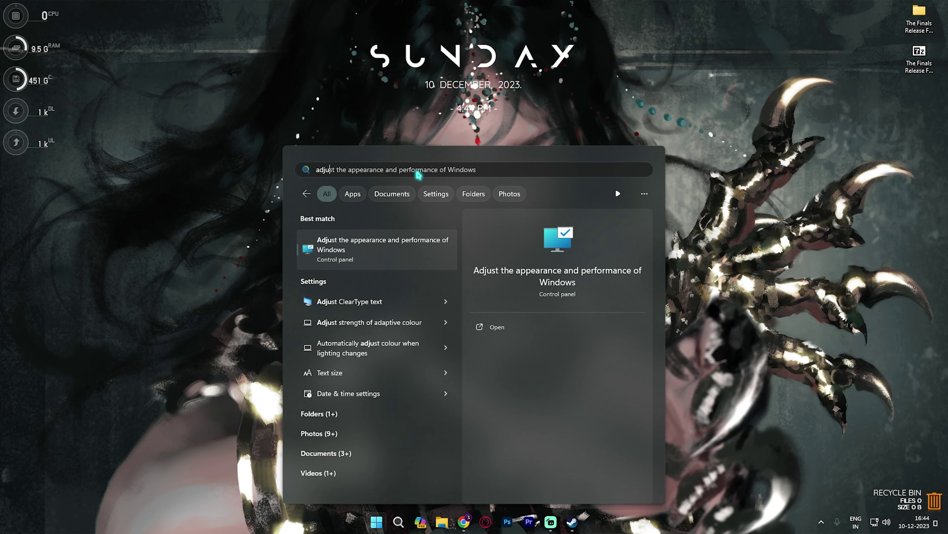
Set Performance Options to Adjust for best performance, then re-enable thumbnails instead of icons.
{"action": "key", "text": "Return"}
{"action": "left_click_drag", "start_coordinate": [75, 82], "coordinate": [210, 81]}
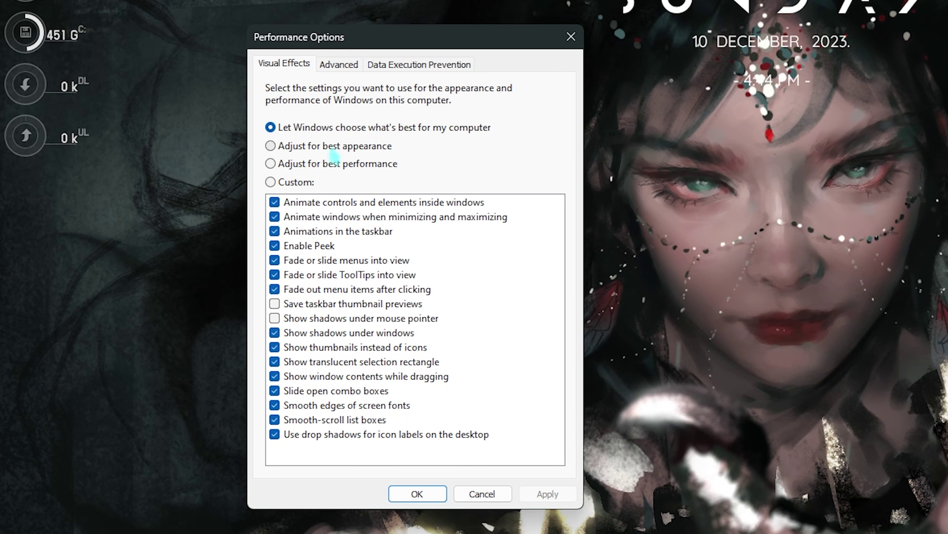
{"action": "left_click", "coordinate": [347, 168]}
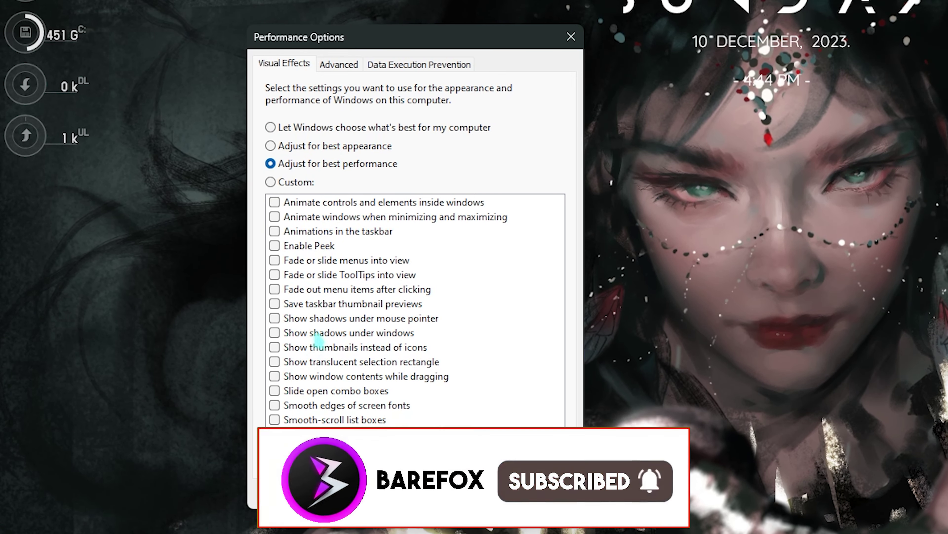
{"action": "left_click", "coordinate": [334, 345]}
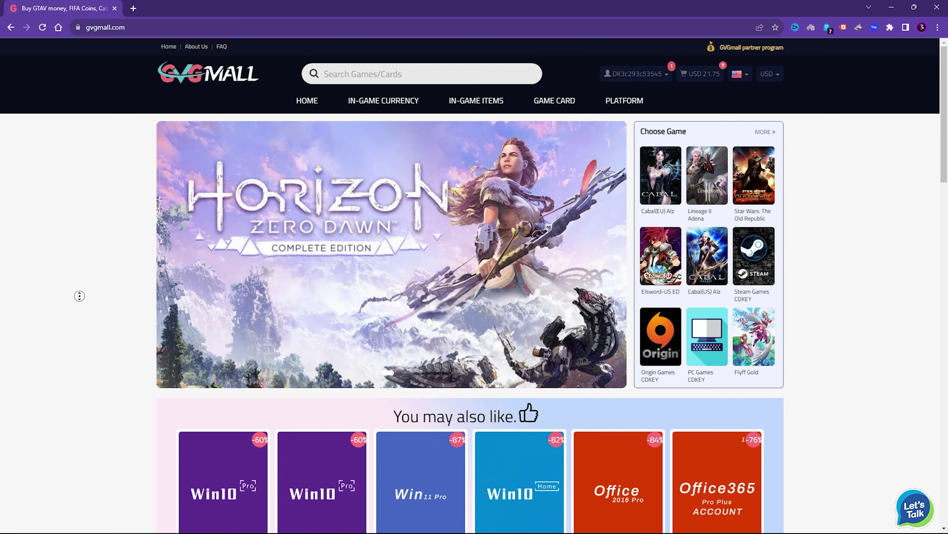
Scroll through GVGMall's listings and open the MS Win 10 Pro OEM KEY GLOBAL product (USD 21.75).
{"action": "scroll", "coordinate": [80, 296], "scroll_direction": "down", "scroll_amount": 5}
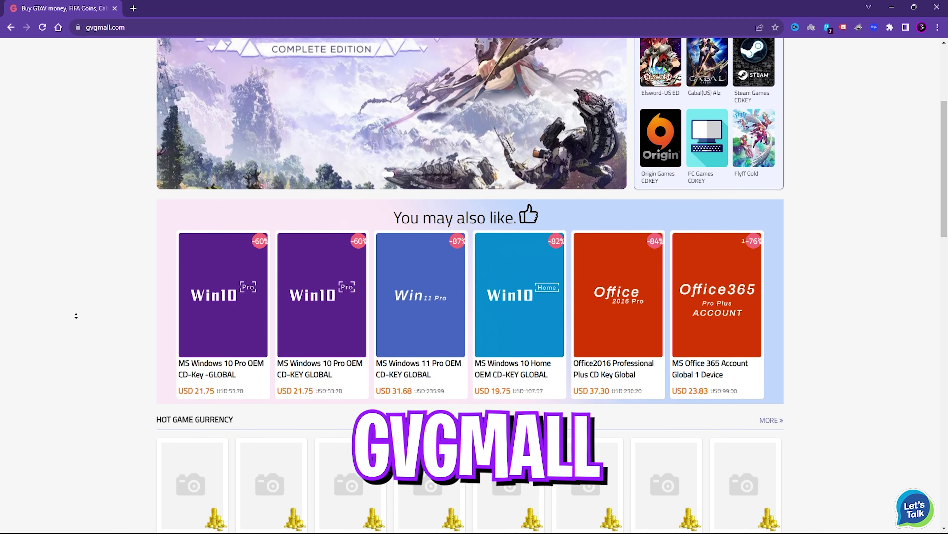
{"action": "scroll", "coordinate": [75, 315], "scroll_direction": "down", "scroll_amount": 6}
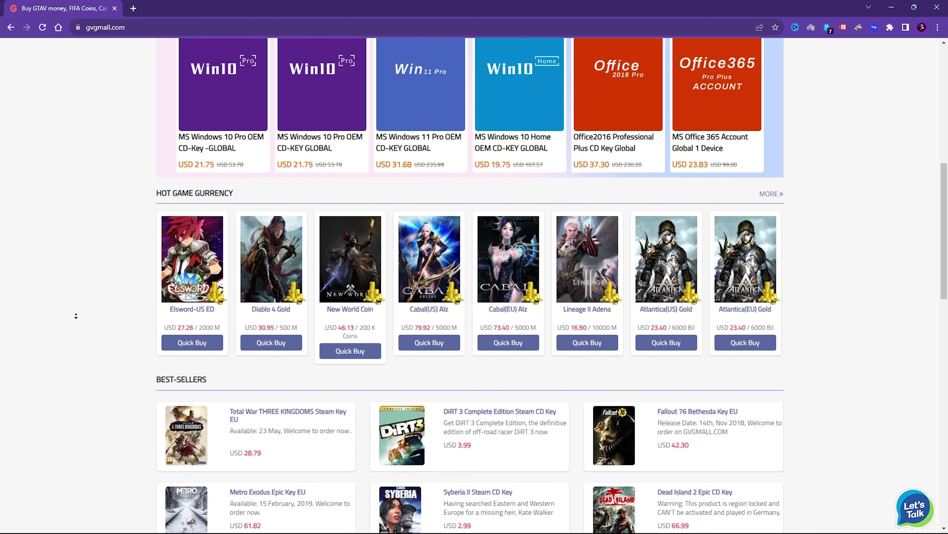
{"action": "scroll", "coordinate": [76, 316], "scroll_direction": "down", "scroll_amount": 5}
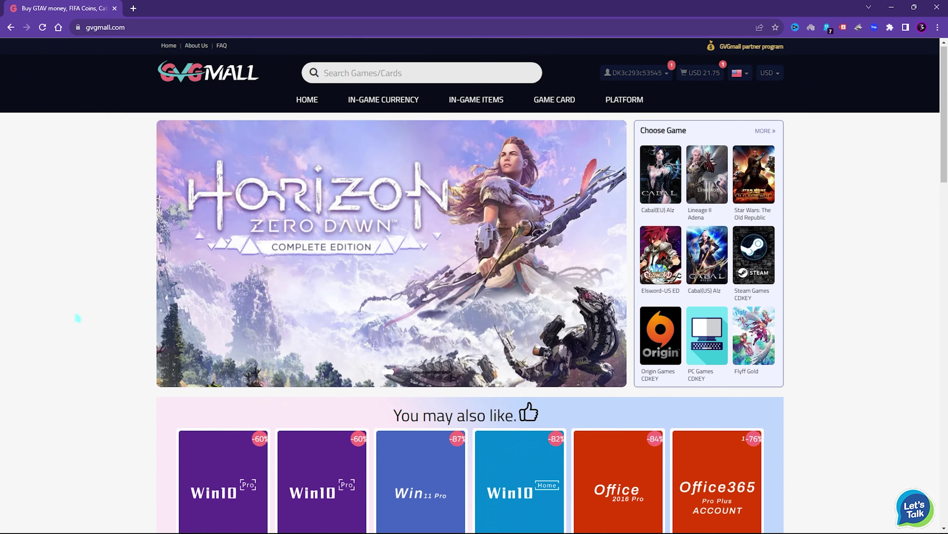
{"action": "mouse_move", "coordinate": [565, 107]}
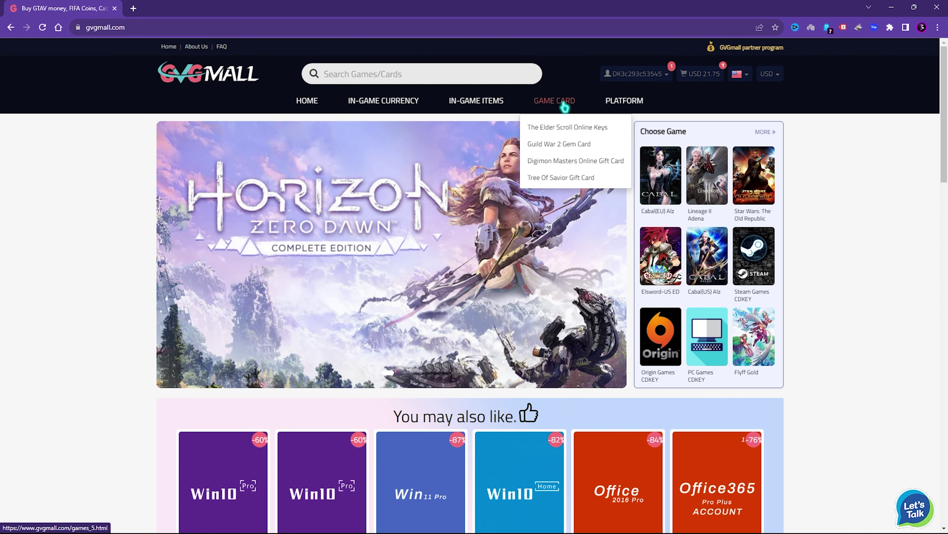
{"action": "mouse_move", "coordinate": [619, 107]}
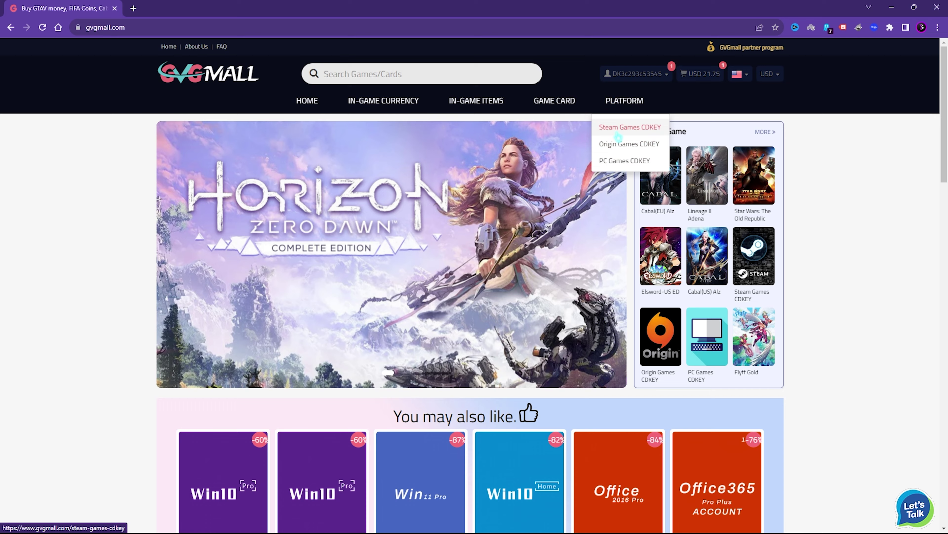
{"action": "mouse_move", "coordinate": [557, 155]}
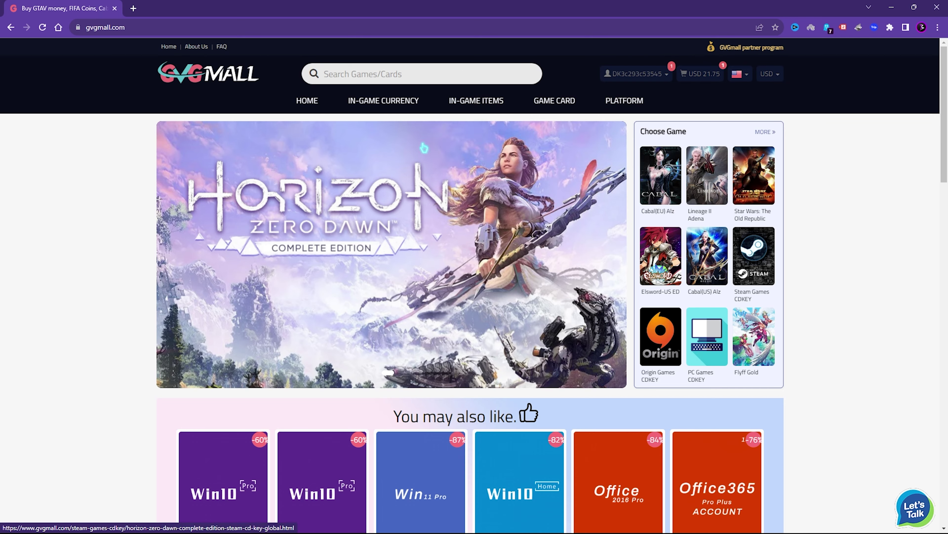
{"action": "mouse_move", "coordinate": [381, 229]}
{"action": "scroll", "coordinate": [388, 225], "scroll_direction": "down", "scroll_amount": 10}
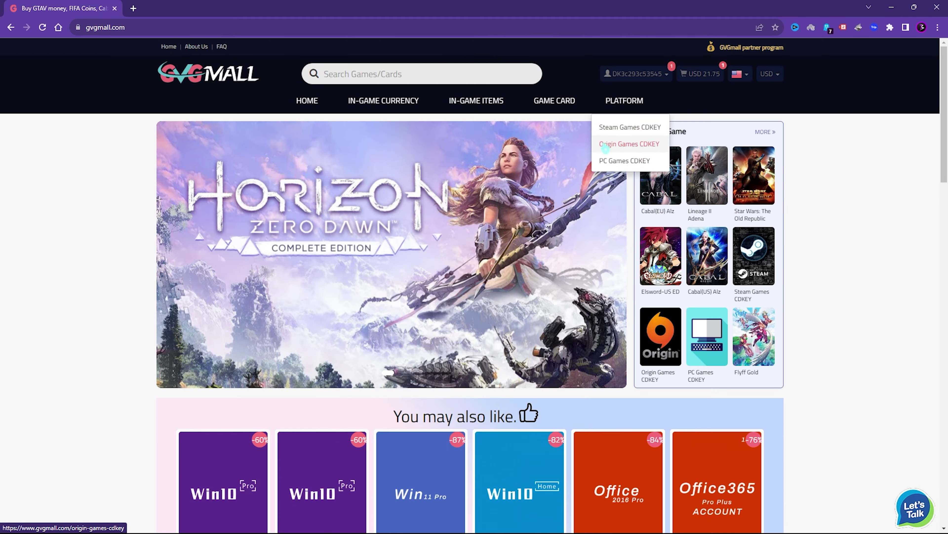
{"action": "mouse_move", "coordinate": [559, 177]}
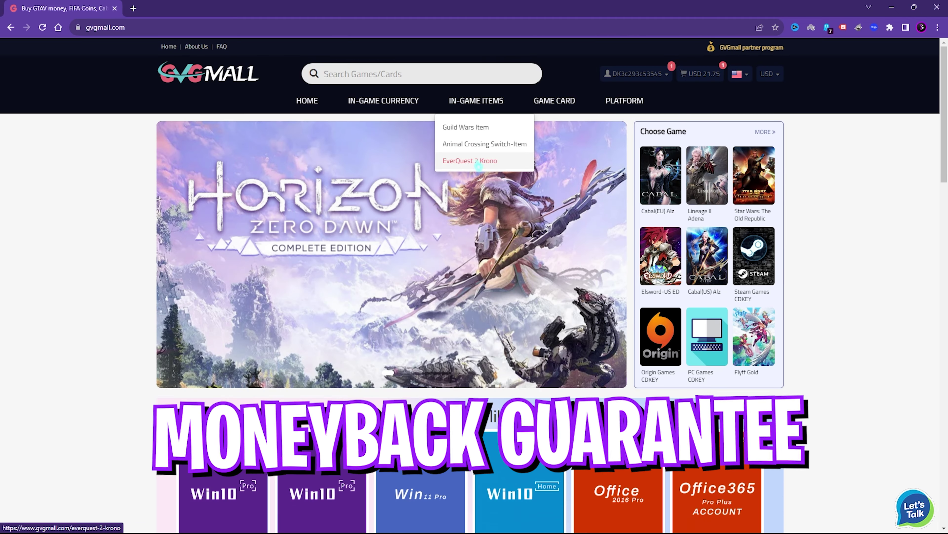
{"action": "mouse_move", "coordinate": [382, 100]}
{"action": "scroll", "coordinate": [368, 351], "scroll_direction": "down", "scroll_amount": 5}
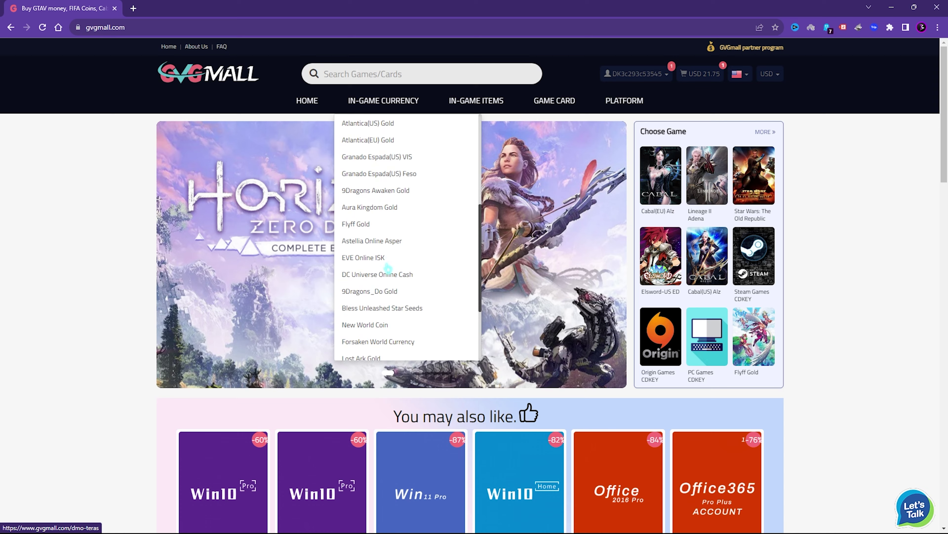
{"action": "scroll", "coordinate": [78, 228], "scroll_direction": "down", "scroll_amount": 5}
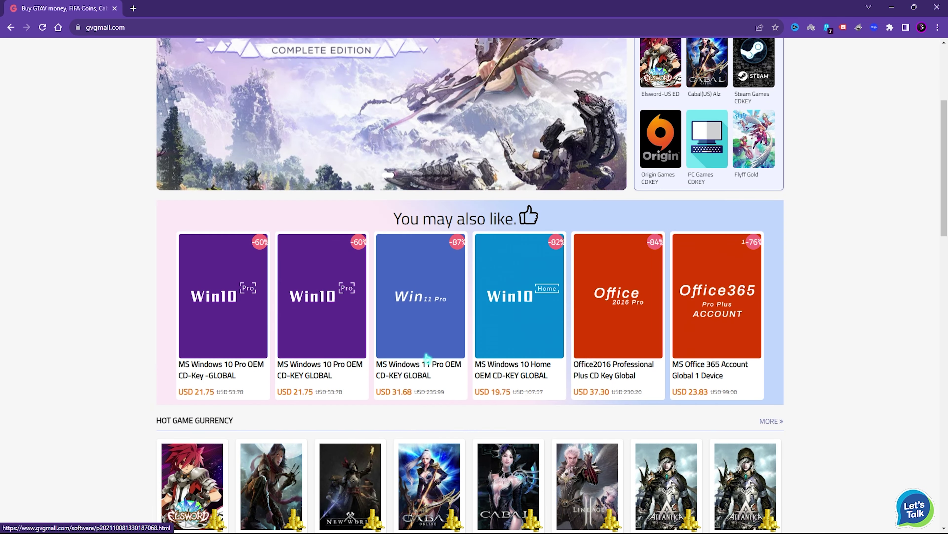
{"action": "scroll", "coordinate": [431, 388], "scroll_direction": "up", "scroll_amount": 1}
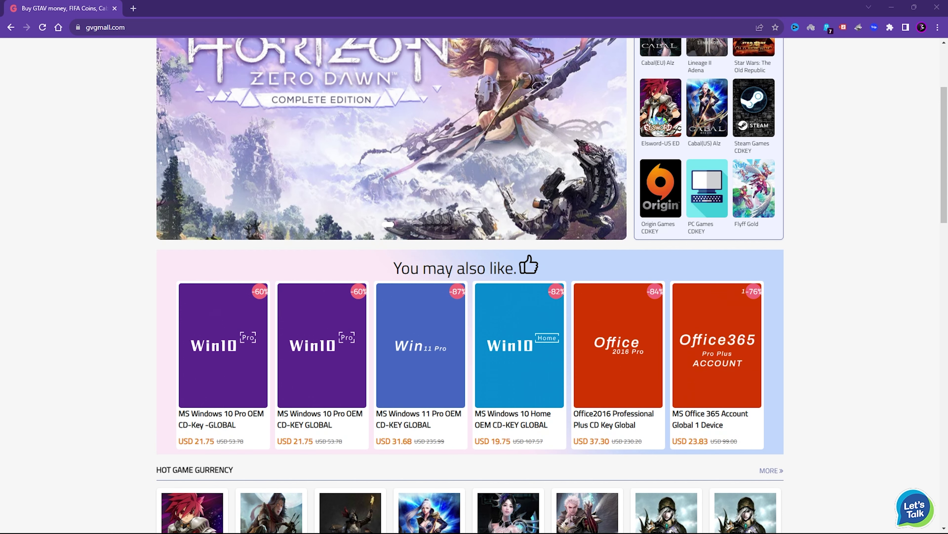
{"action": "scroll", "coordinate": [213, 392], "scroll_direction": "down", "scroll_amount": 1}
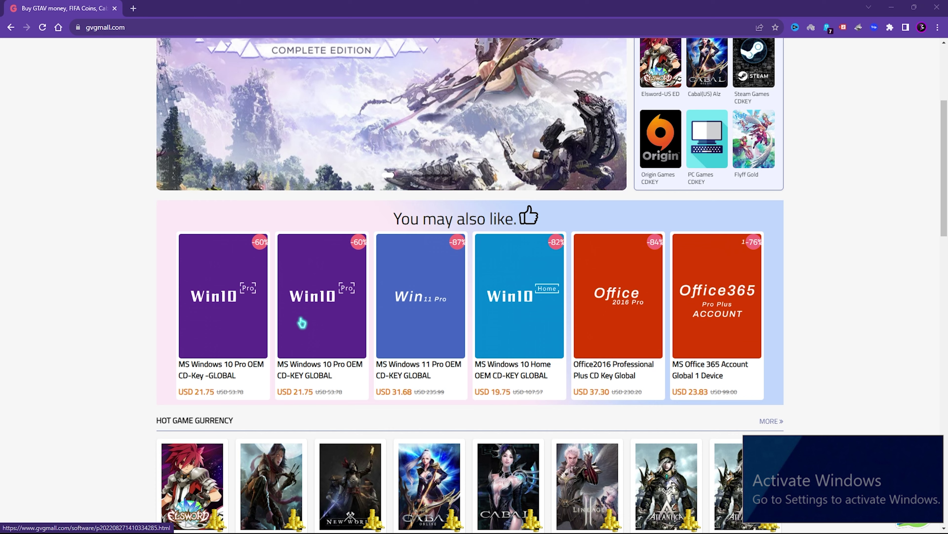
{"action": "left_click", "coordinate": [295, 291]}
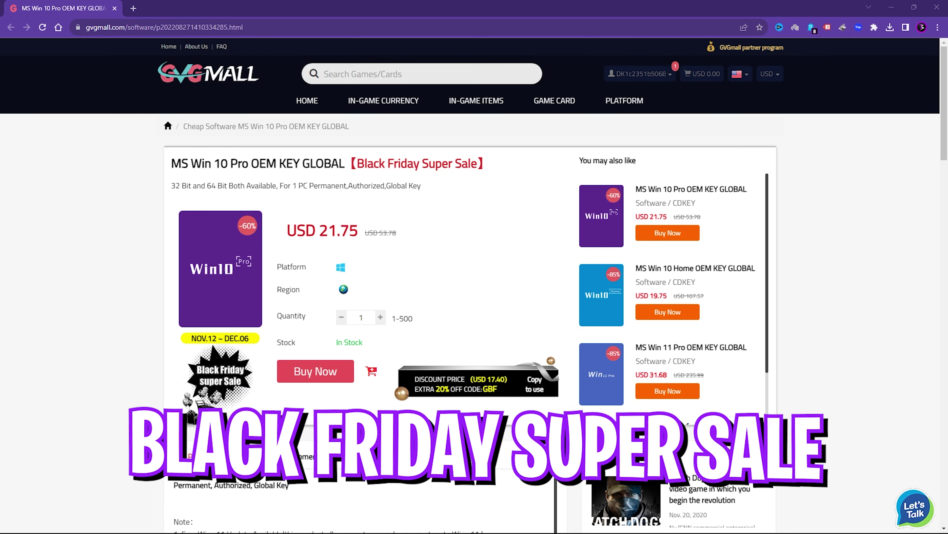
Apply promotion code FOX25, lowering the Windows 10 Pro key total from USD 21.75 to 16.31.
{"action": "left_click_drag", "start_coordinate": [351, 164], "coordinate": [477, 166]}
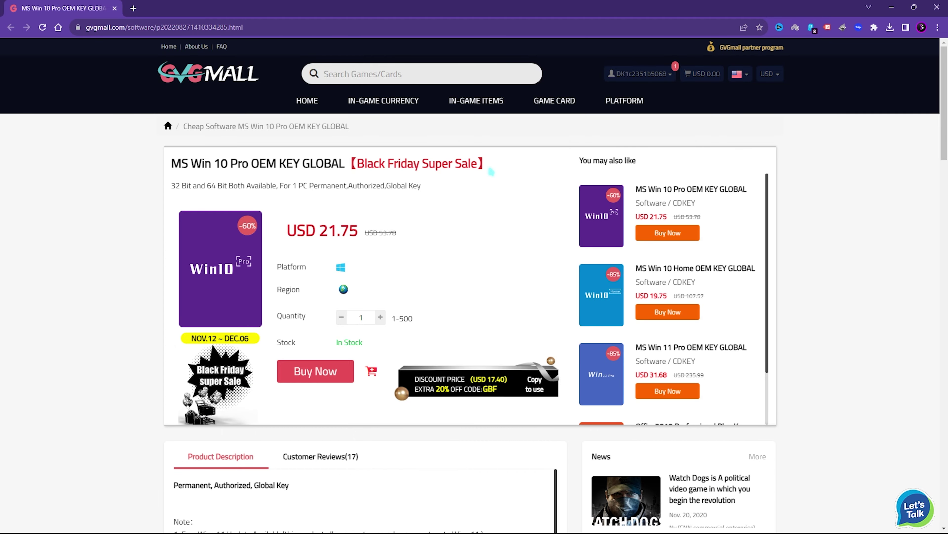
{"action": "left_click_drag", "start_coordinate": [351, 164], "coordinate": [478, 165]}
{"action": "left_click", "coordinate": [486, 161]}
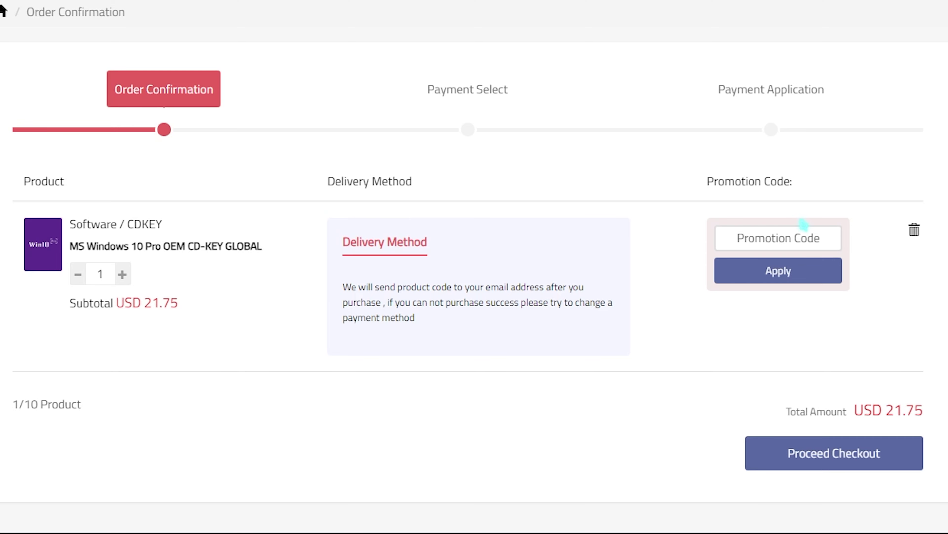
{"action": "left_click", "coordinate": [788, 238]}
{"action": "type", "text": "FOX25"}
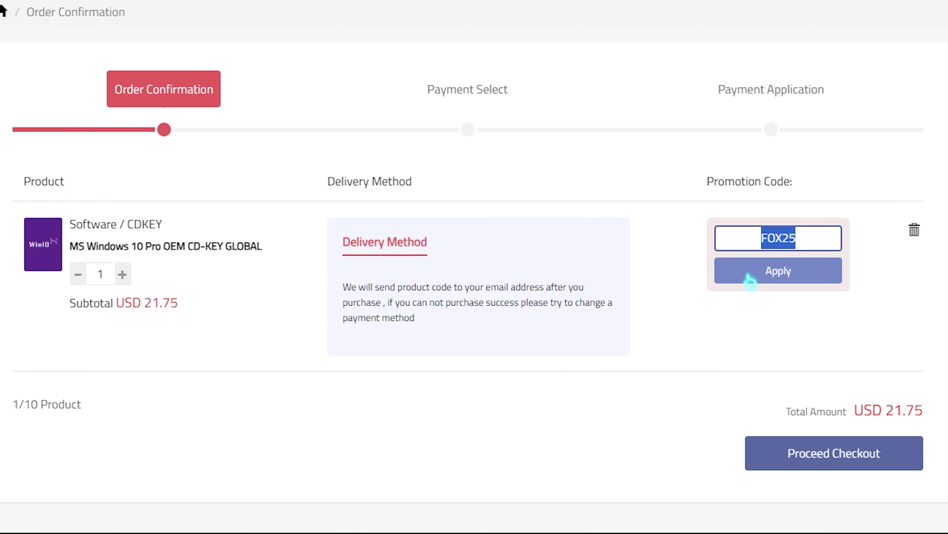
{"action": "double_click", "coordinate": [890, 414]}
{"action": "left_click_drag", "start_coordinate": [895, 413], "coordinate": [926, 415]}
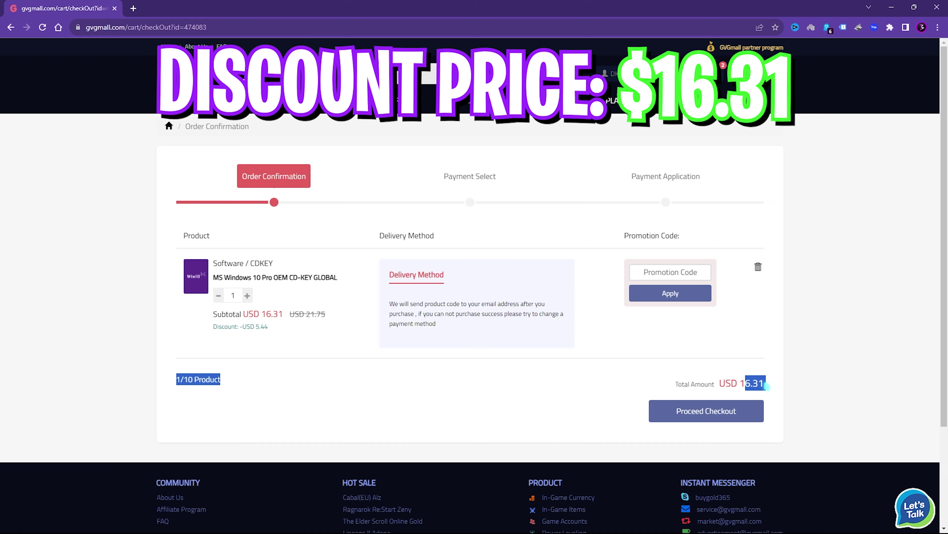
{"action": "left_click", "coordinate": [457, 357]}
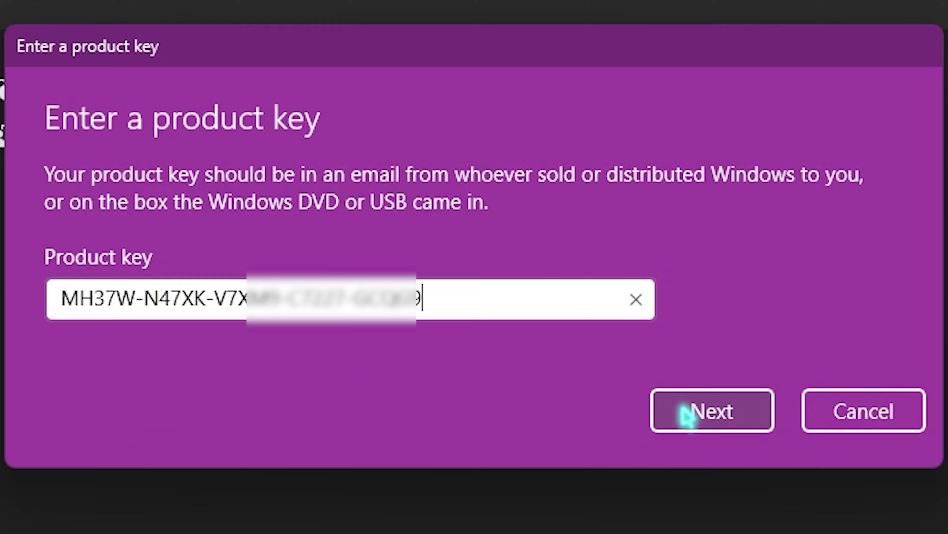
Submit the product key and expand Activation state to confirm it reads Active.
{"action": "left_click", "coordinate": [863, 411]}
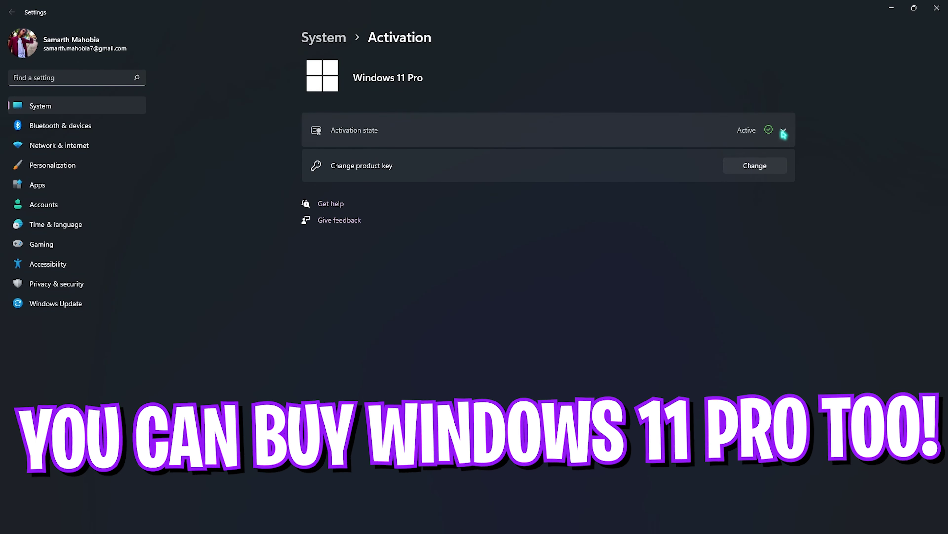
{"action": "left_click", "coordinate": [780, 129]}
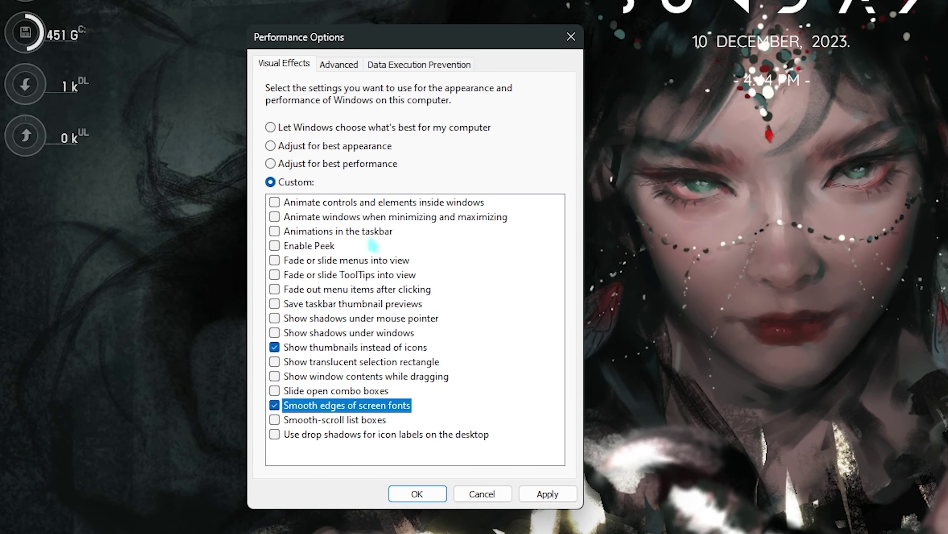
Open Virtual Memory from Performance Options' Advanced tab and edit drive C:'s paging file sizes.
{"action": "left_click", "coordinate": [350, 69]}
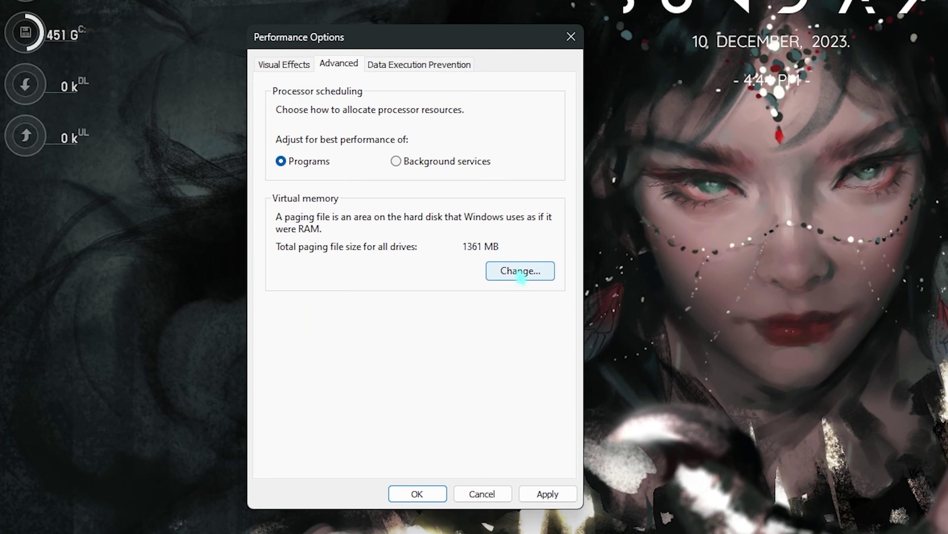
{"action": "left_click", "coordinate": [521, 271]}
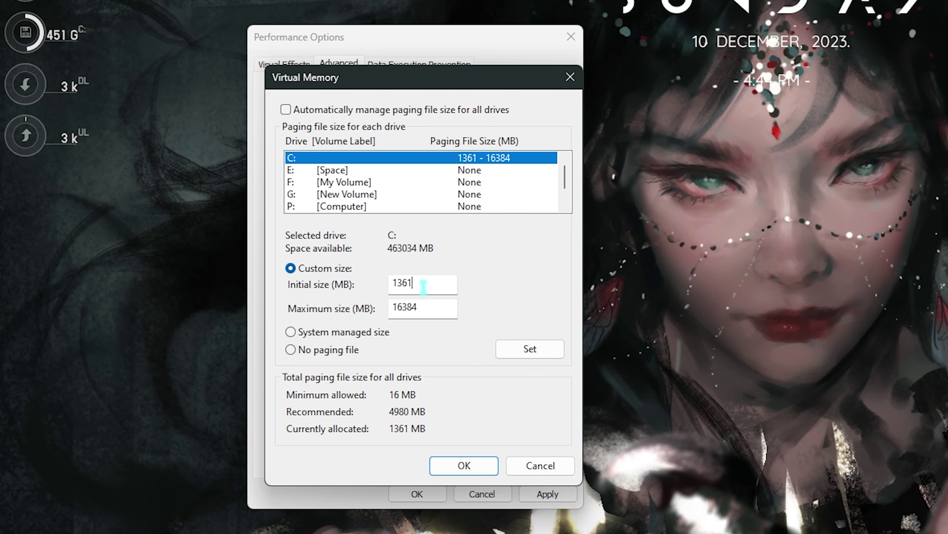
{"action": "double_click", "coordinate": [389, 283]}
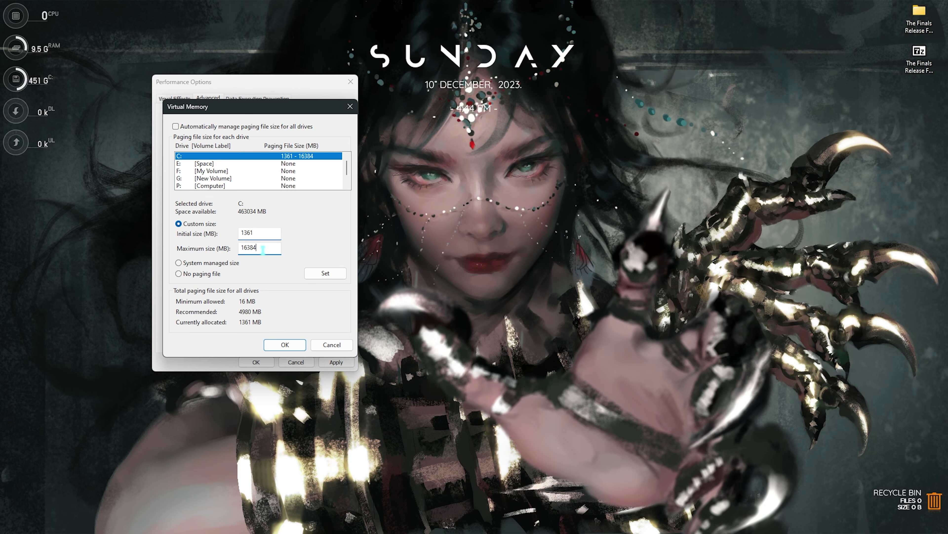
{"action": "left_click", "coordinate": [428, 310]}
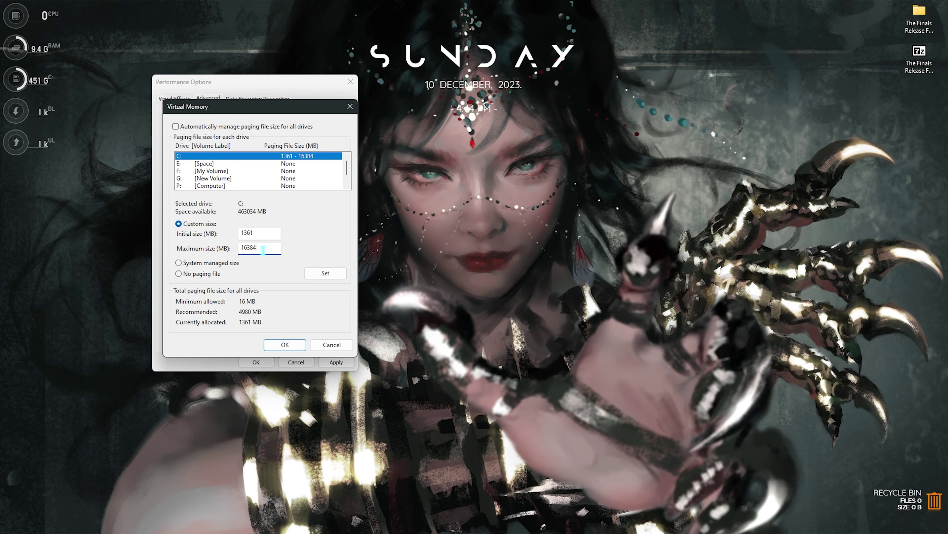
Look up the 32.0 GB Installed Physical Memory in System Information.
{"action": "key", "text": "super"}
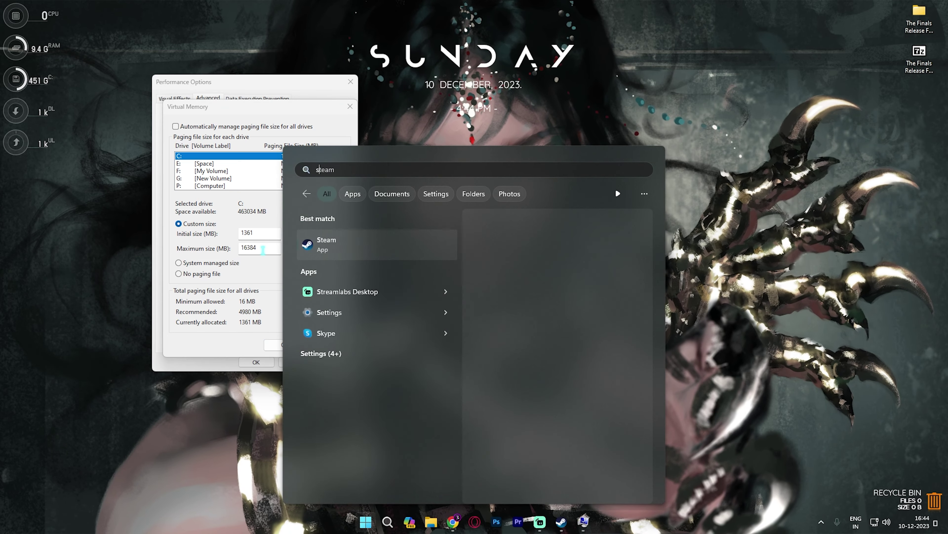
{"action": "type", "text": "system information"}
{"action": "key", "text": "Return"}
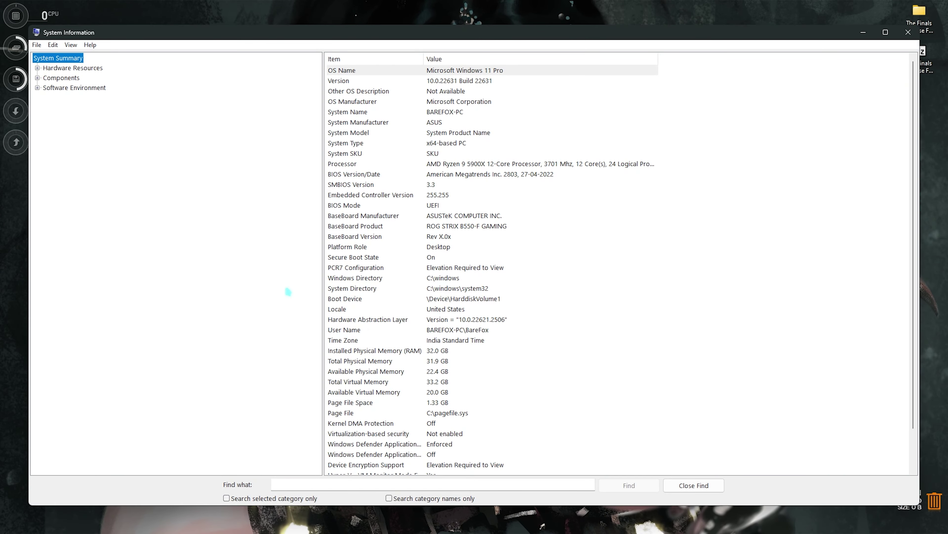
{"action": "left_click", "coordinate": [368, 352]}
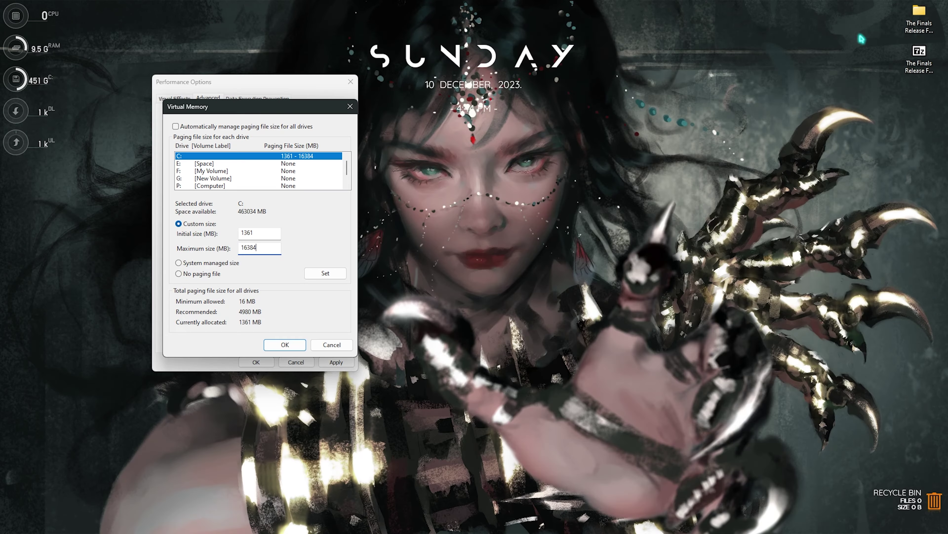
Compute 32 × 1024 = 32,768 in Calculator.
{"action": "key", "text": "super"}
{"action": "type", "text": "calculator"}
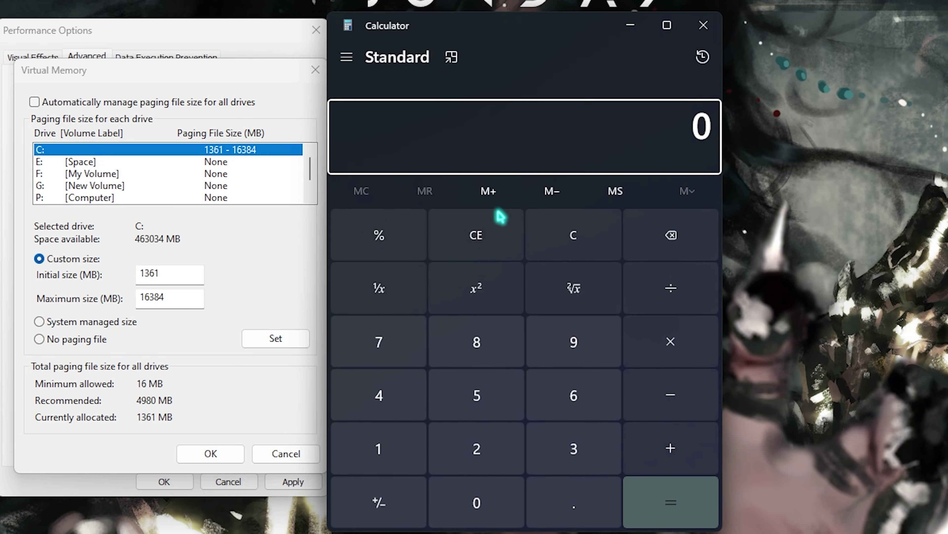
{"action": "left_click", "coordinate": [536, 448]}
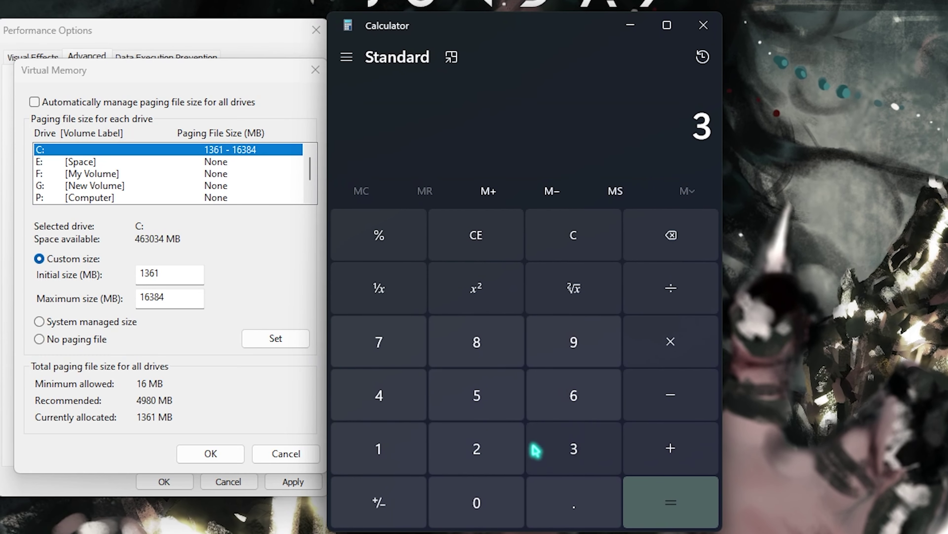
{"action": "key", "text": "2"}
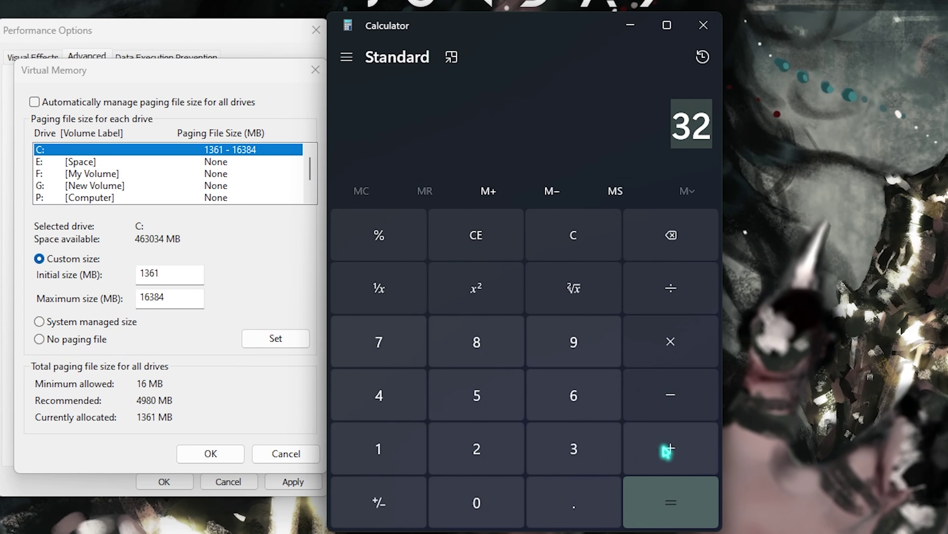
{"action": "left_click", "coordinate": [669, 339]}
{"action": "left_click", "coordinate": [378, 447]}
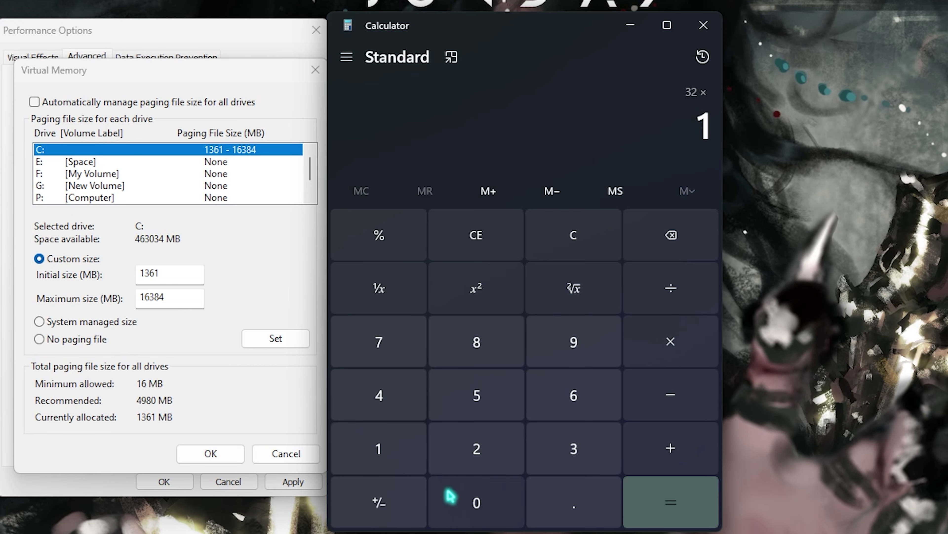
{"action": "left_click", "coordinate": [456, 497]}
{"action": "left_click", "coordinate": [476, 448]}
{"action": "left_click", "coordinate": [389, 404]}
{"action": "left_click", "coordinate": [671, 501]}
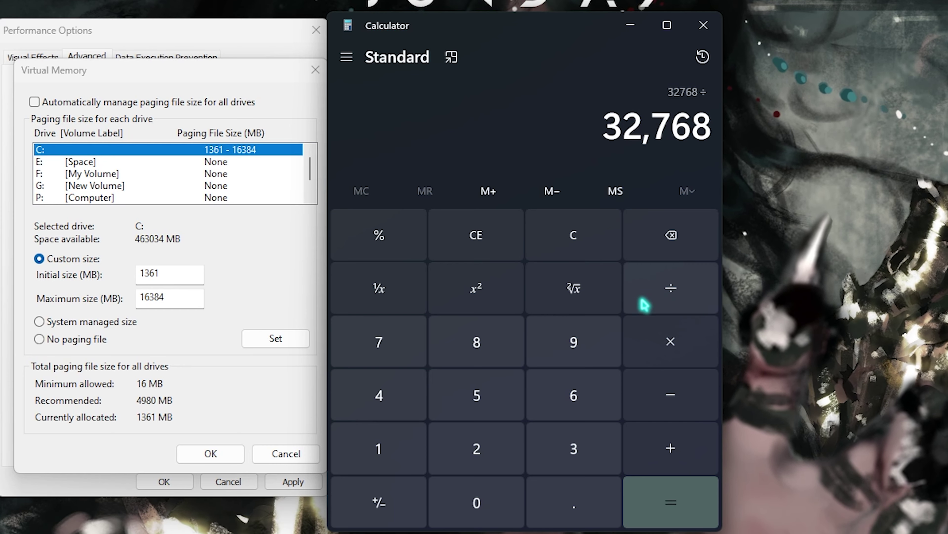
Divide by 2 to get 16,384 and set 16384 MB as drive C:'s maximum paging file size.
{"action": "left_click", "coordinate": [476, 448]}
{"action": "key", "text": "Return"}
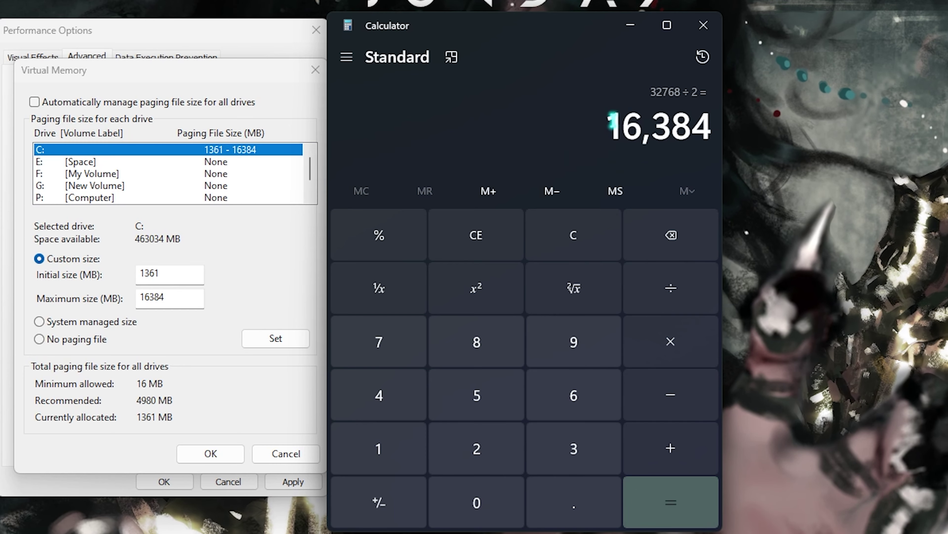
{"action": "left_click", "coordinate": [183, 301]}
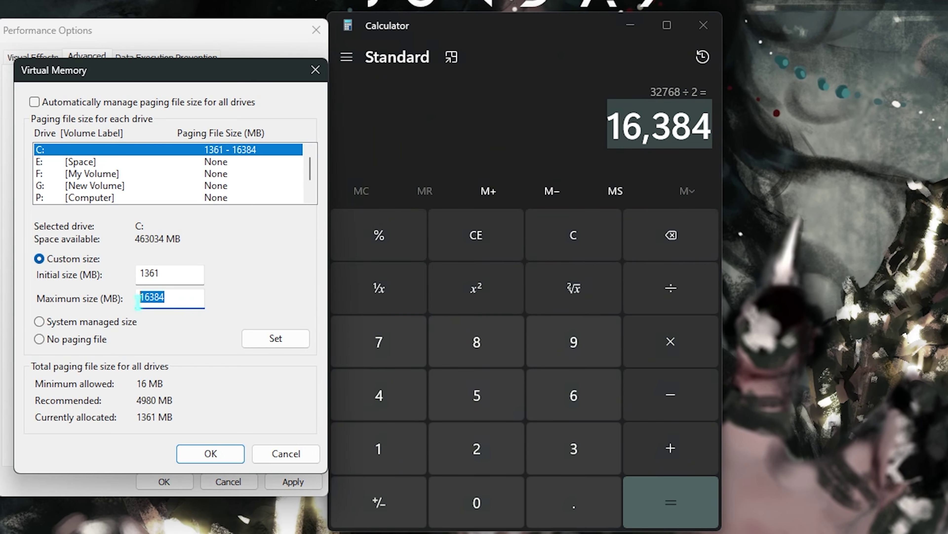
{"action": "left_click", "coordinate": [276, 340]}
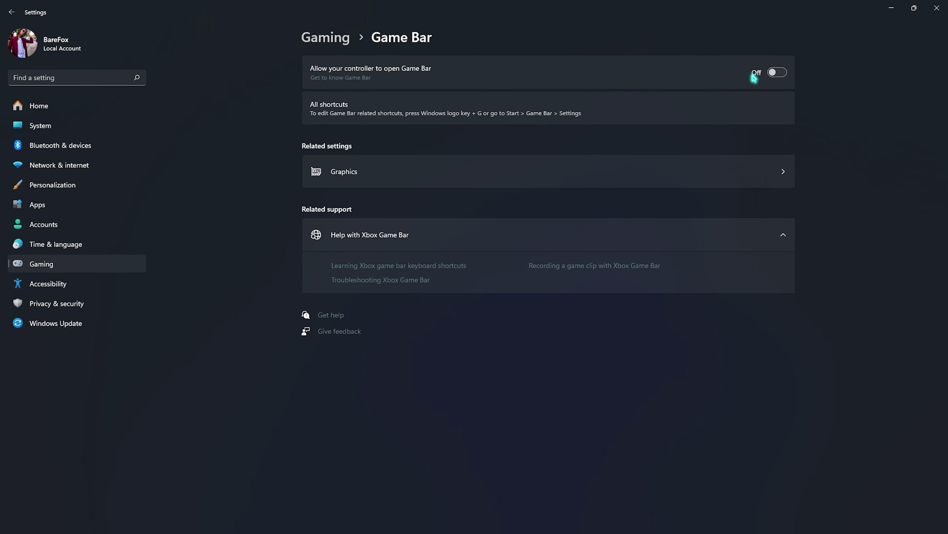
Return to Gaming settings and switch the Game Mode toggle On.
{"action": "left_click", "coordinate": [321, 36]}
{"action": "left_click", "coordinate": [352, 149]}
{"action": "left_click", "coordinate": [759, 83]}
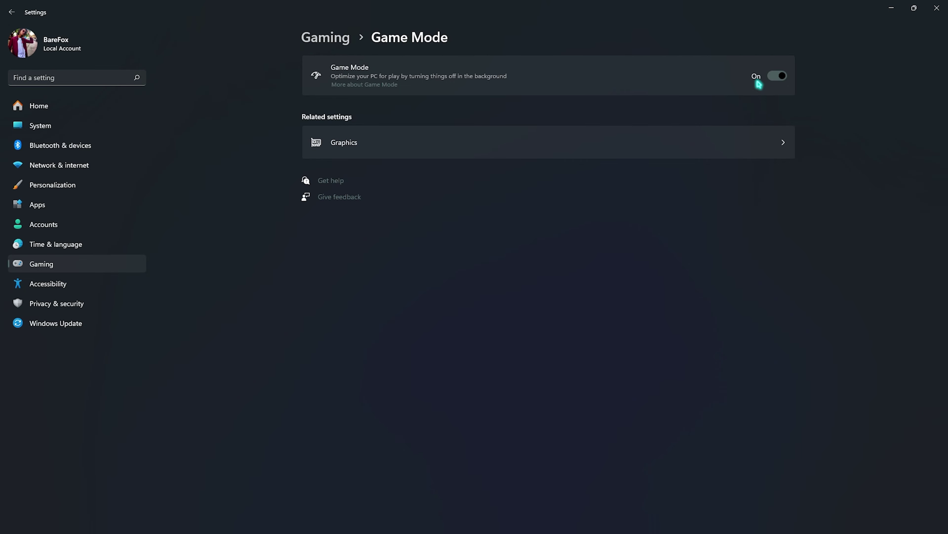
Confirm hardware-accelerated GPU scheduling and windowed-game optimizations are On, then return to the Graphics list.
{"action": "left_click", "coordinate": [359, 143]}
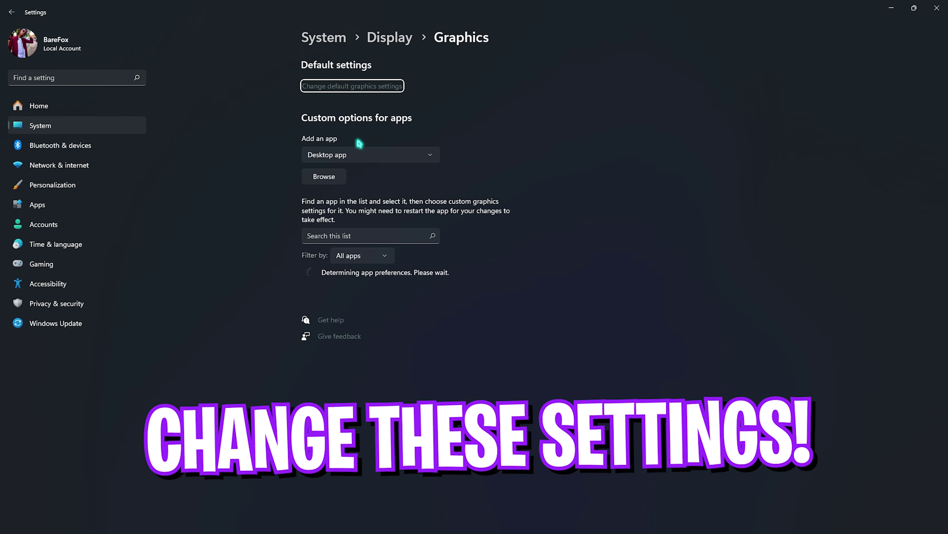
{"action": "left_click", "coordinate": [325, 90]}
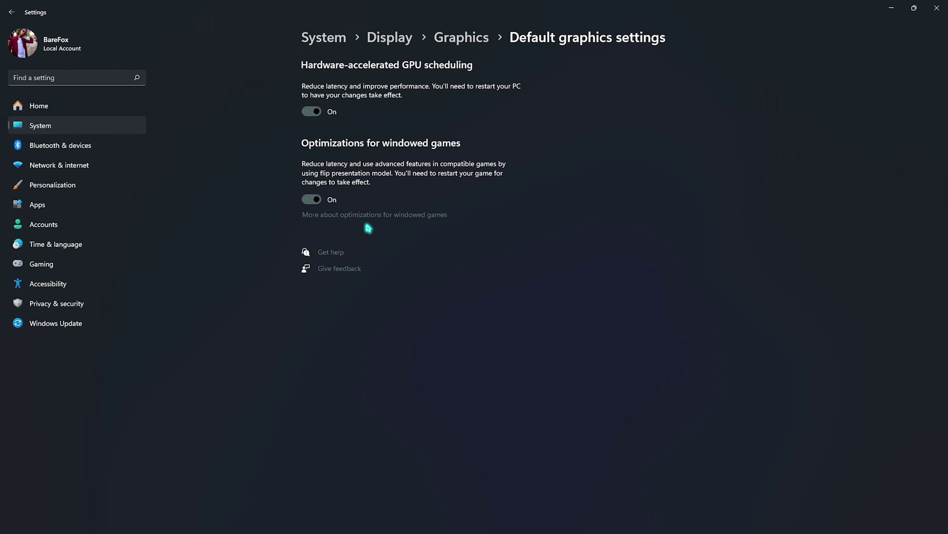
{"action": "left_click", "coordinate": [458, 37]}
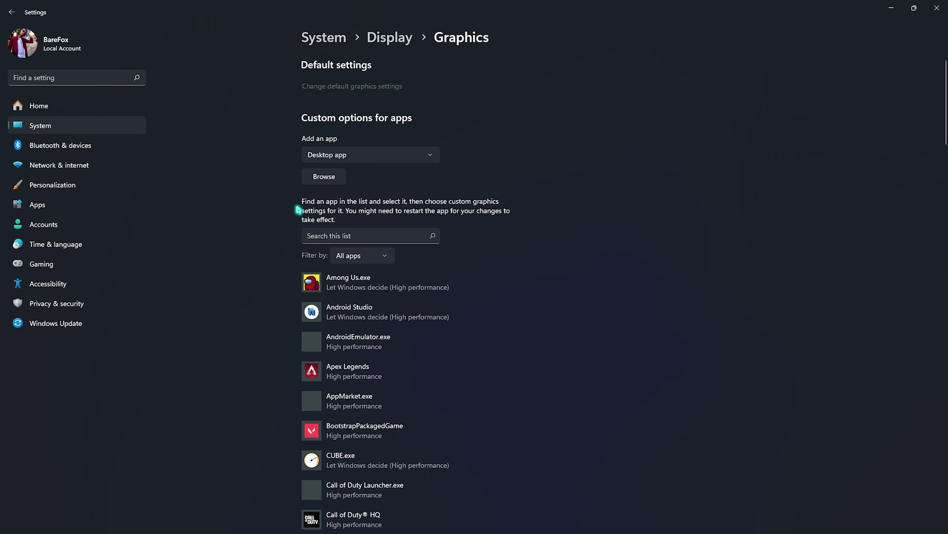
Add Discovery.exe from steamapps\common\The Finals to the graphics app list.
{"action": "left_click", "coordinate": [324, 177]}
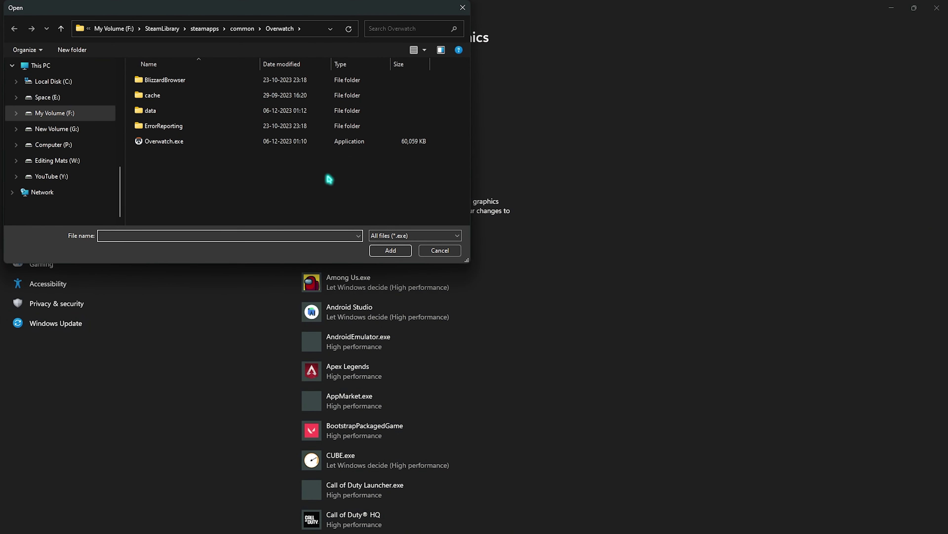
{"action": "left_click", "coordinate": [241, 29]}
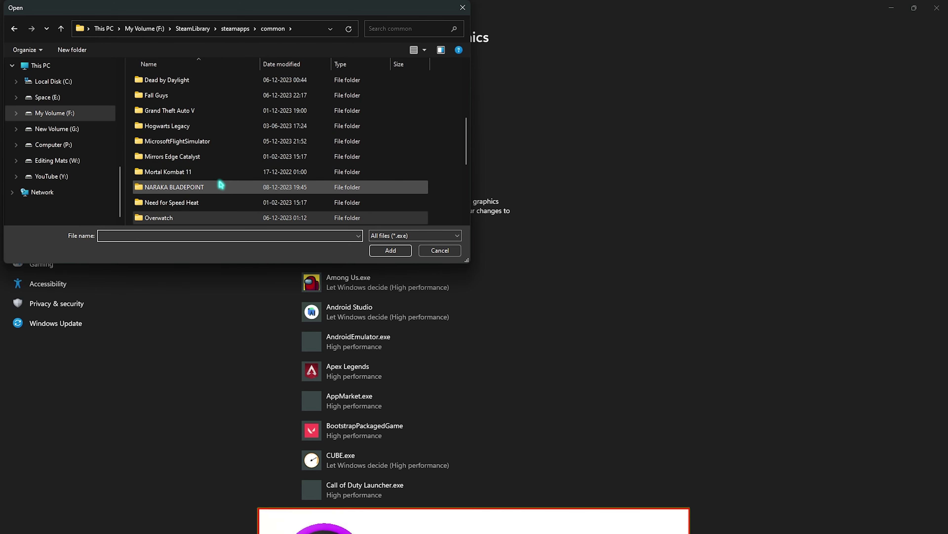
{"action": "scroll", "coordinate": [183, 186], "scroll_direction": "down", "scroll_amount": 2}
{"action": "scroll", "coordinate": [198, 172], "scroll_direction": "up", "scroll_amount": 2}
{"action": "scroll", "coordinate": [194, 134], "scroll_direction": "down", "scroll_amount": 2}
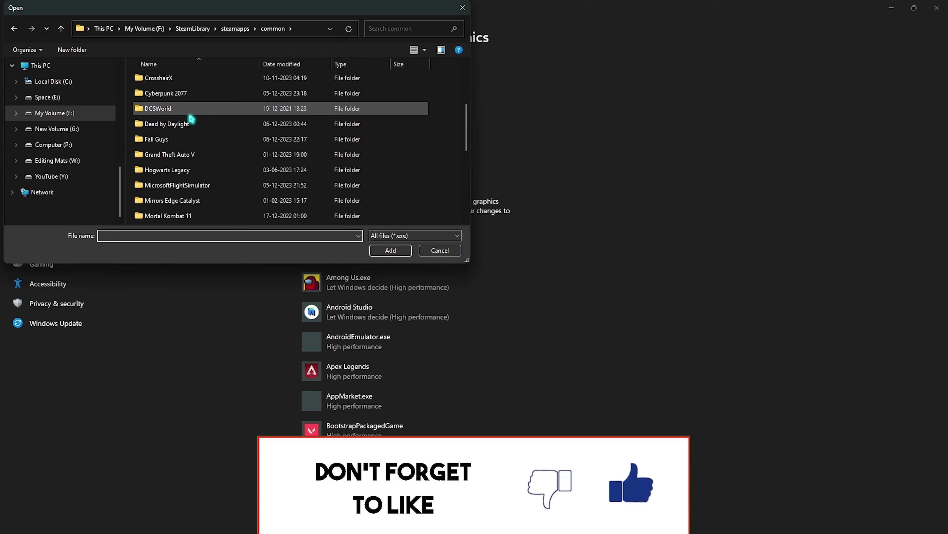
{"action": "double_click", "coordinate": [180, 125]}
{"action": "left_click", "coordinate": [179, 144]}
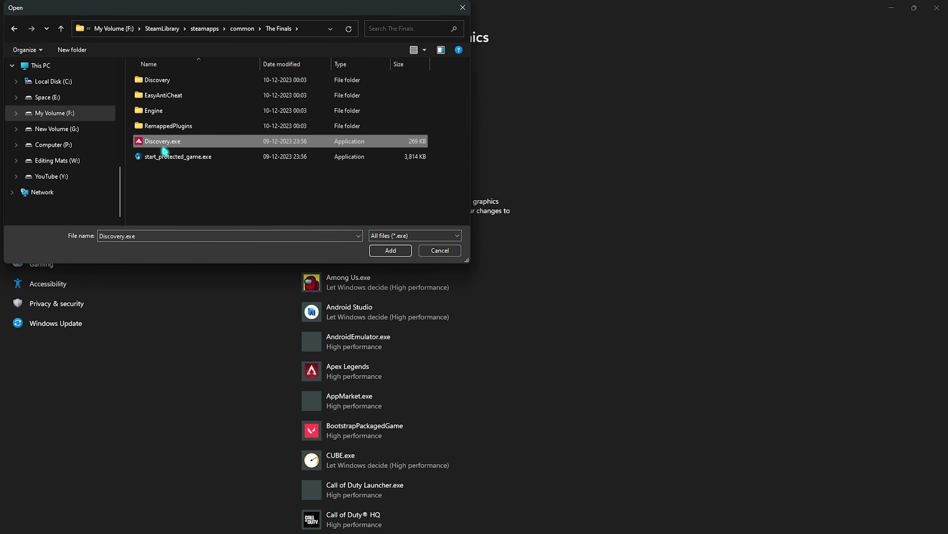
{"action": "left_click", "coordinate": [391, 250]}
Set Discovery.exe's graphics preference to High performance and save it.
{"action": "scroll", "coordinate": [433, 348], "scroll_direction": "down", "scroll_amount": 5}
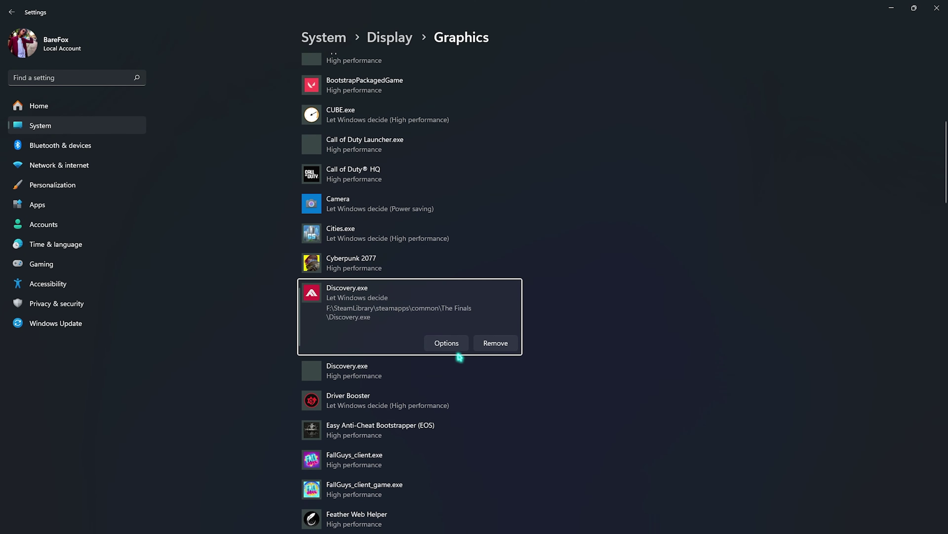
{"action": "left_click", "coordinate": [454, 344]}
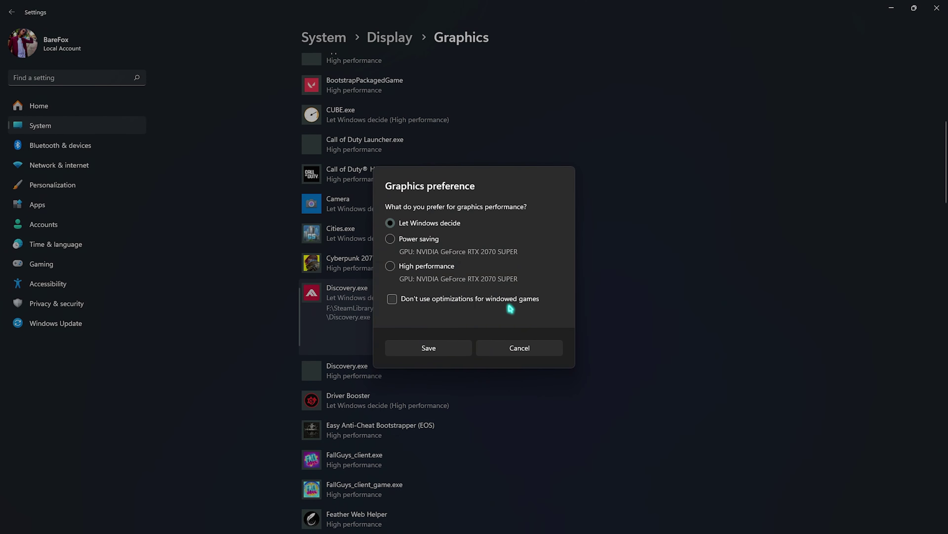
{"action": "left_click", "coordinate": [451, 352]}
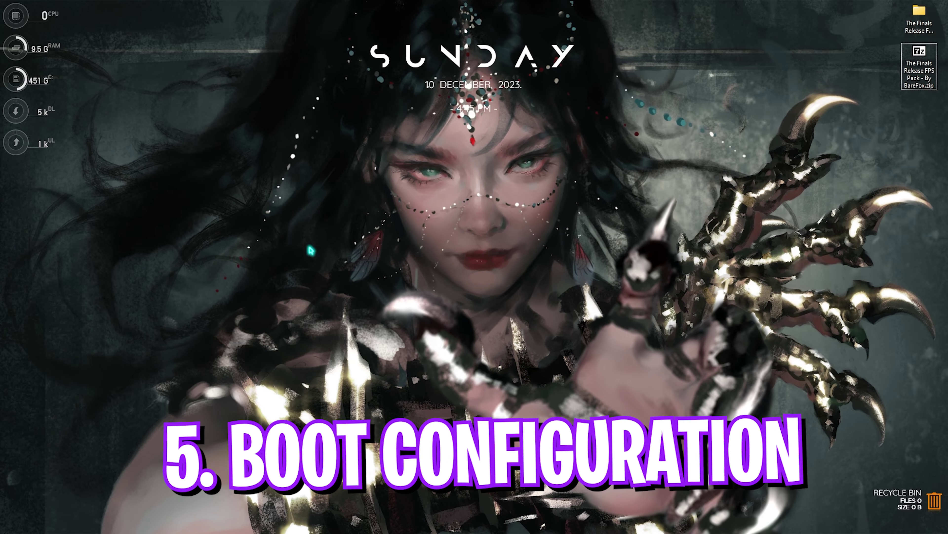
Launch System Configuration and set the Boot advanced options' Number of processors to 24.
{"action": "key", "text": "super"}
{"action": "type", "text": "system Information"}
{"action": "key", "text": "Down"}
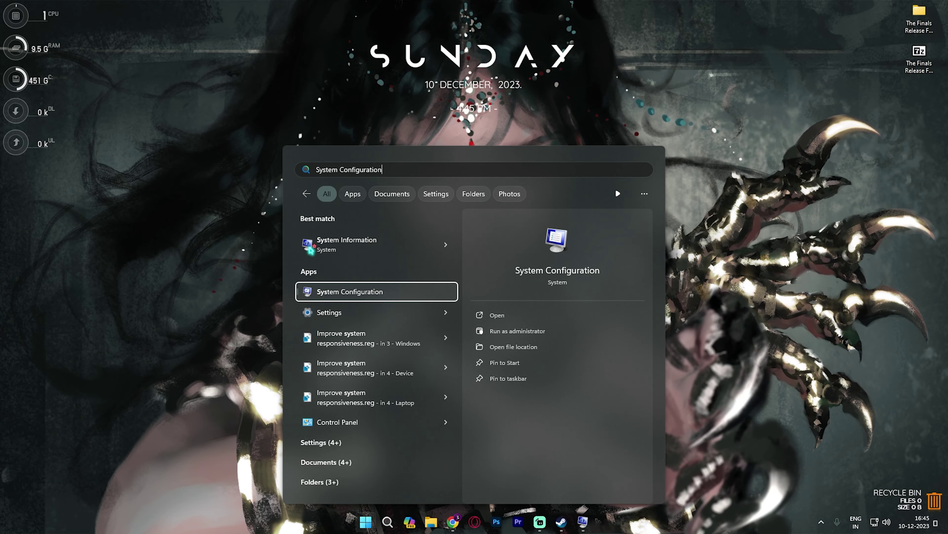
{"action": "key", "text": "Return"}
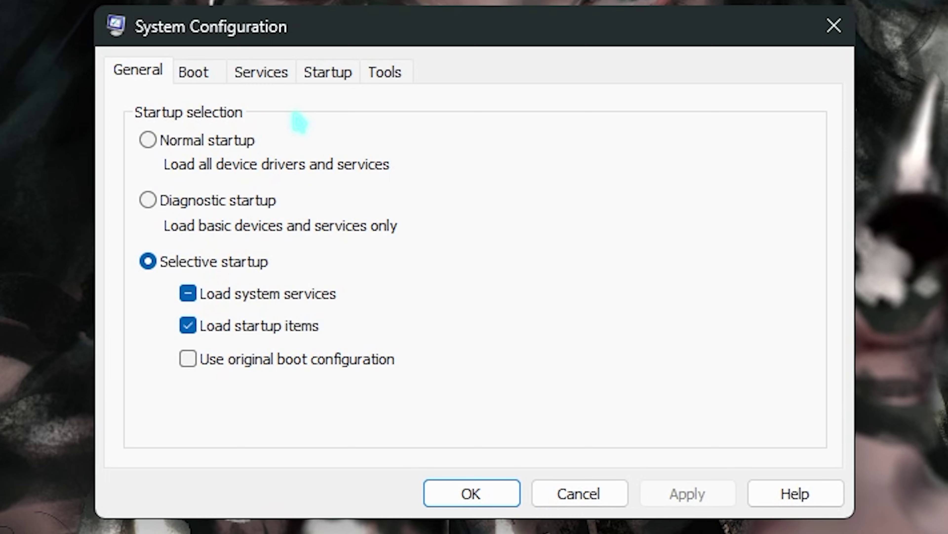
{"action": "left_click", "coordinate": [203, 76]}
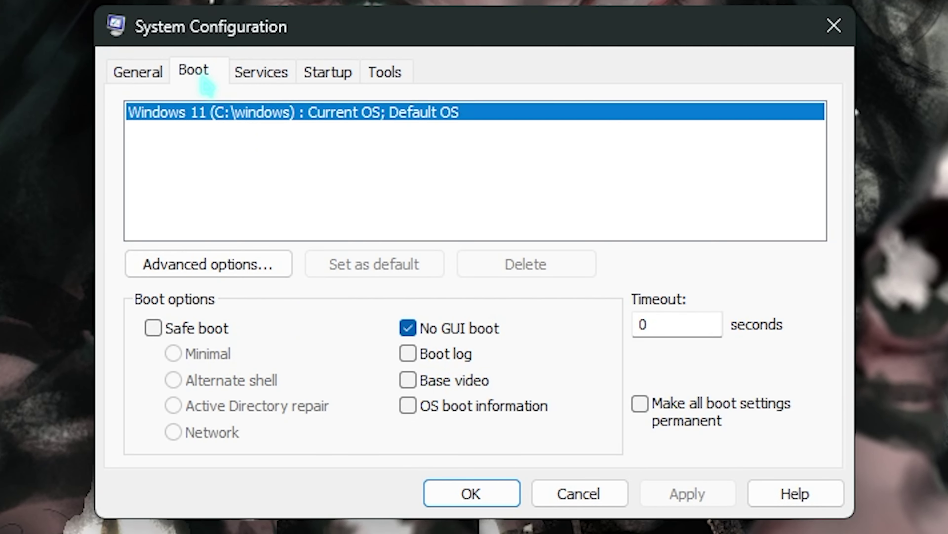
{"action": "left_click", "coordinate": [232, 266]}
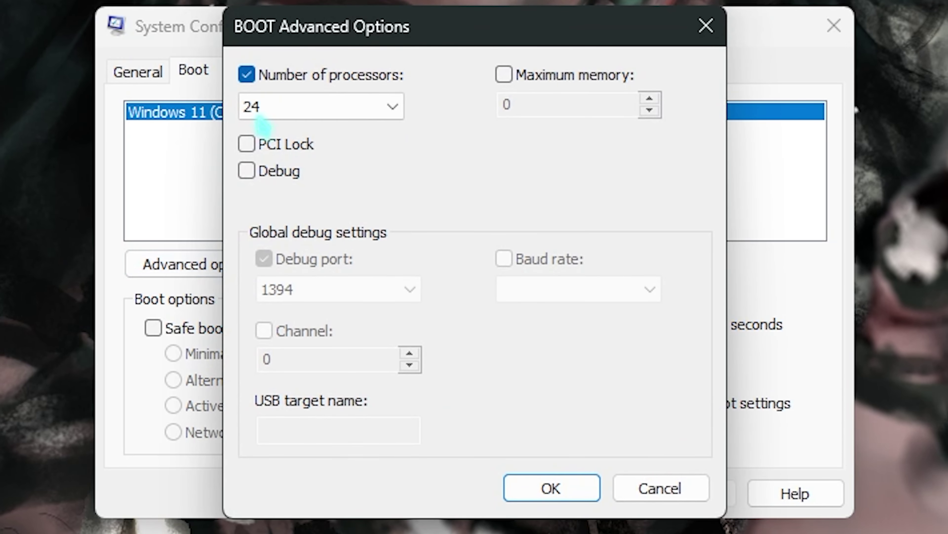
{"action": "left_click", "coordinate": [299, 108]}
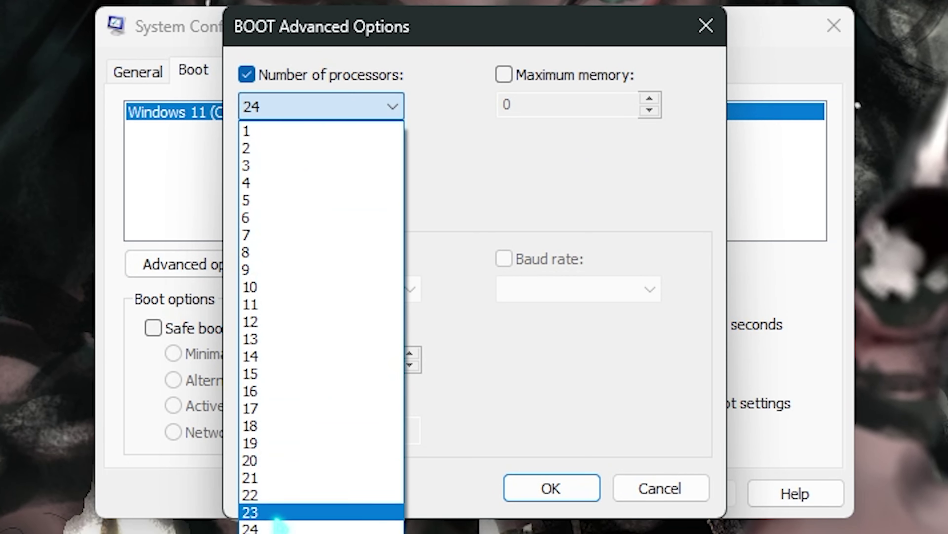
{"action": "left_click", "coordinate": [280, 525]}
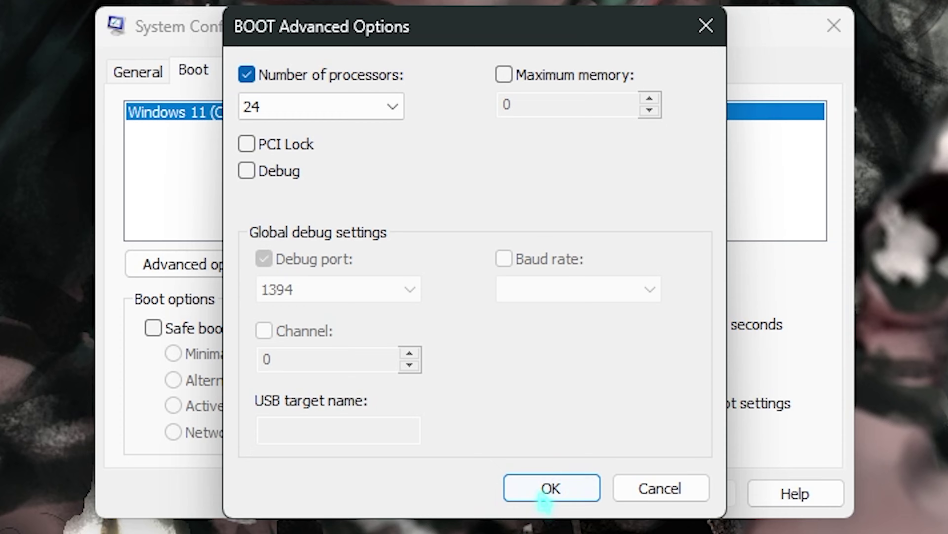
{"action": "left_click", "coordinate": [552, 488]}
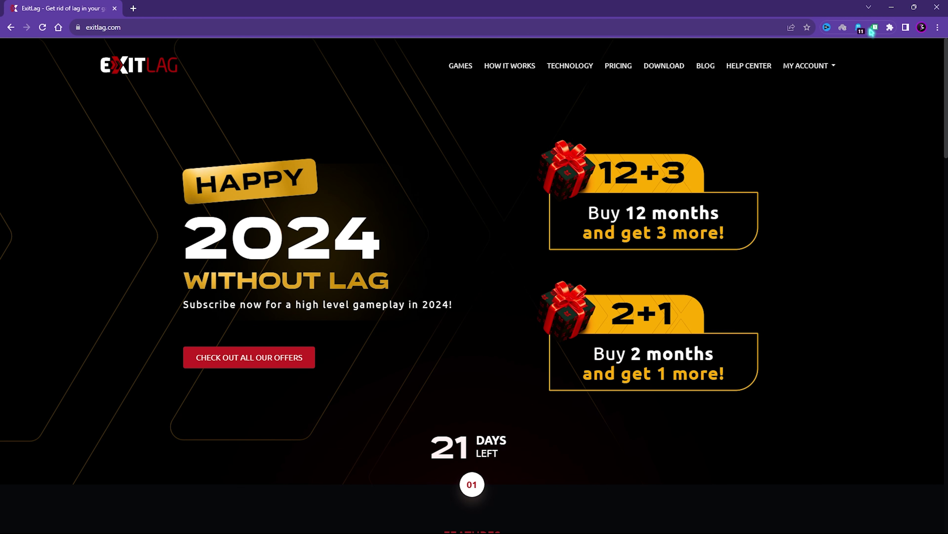
Find 'Finals' in ExitLag, set The Finals' game region to SG Singapore01 and apply routes.
{"action": "left_click", "coordinate": [891, 8]}
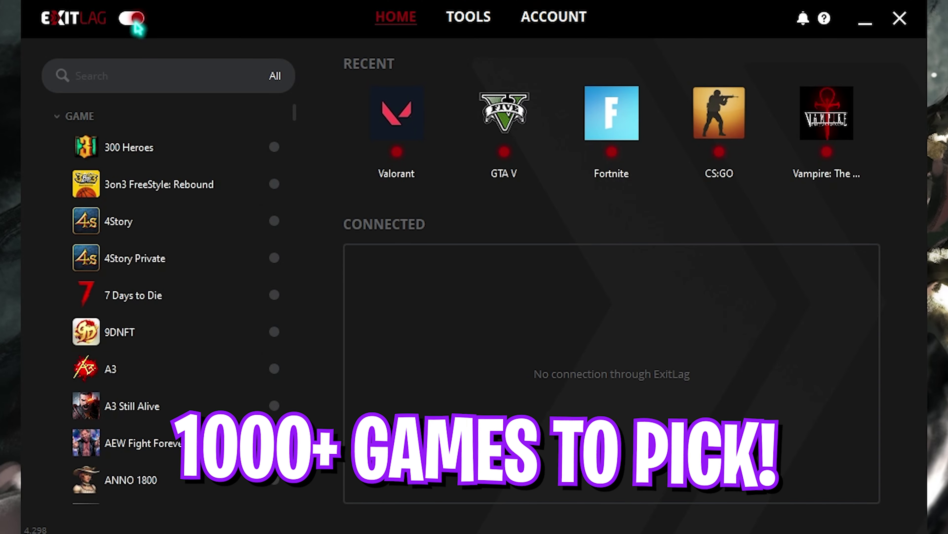
{"action": "left_click", "coordinate": [95, 69]}
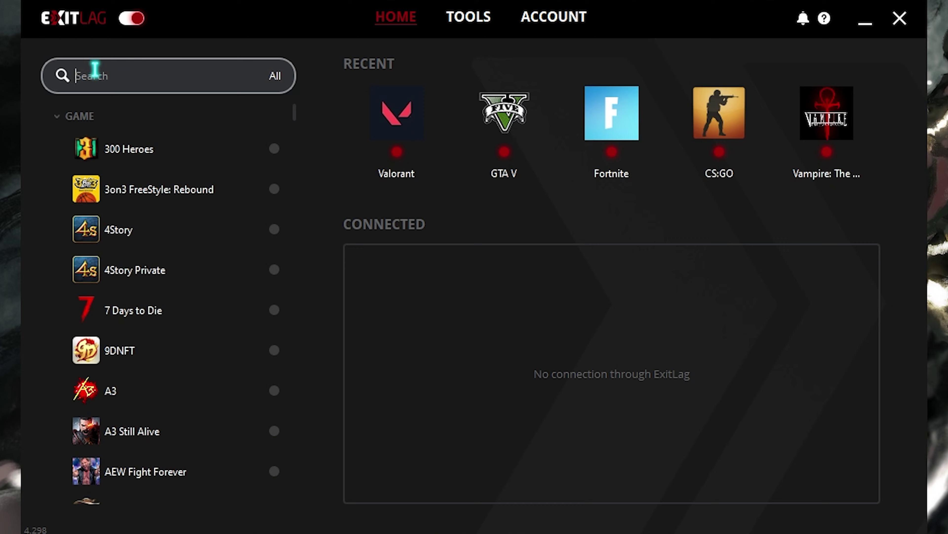
{"action": "type", "text": "Finals"}
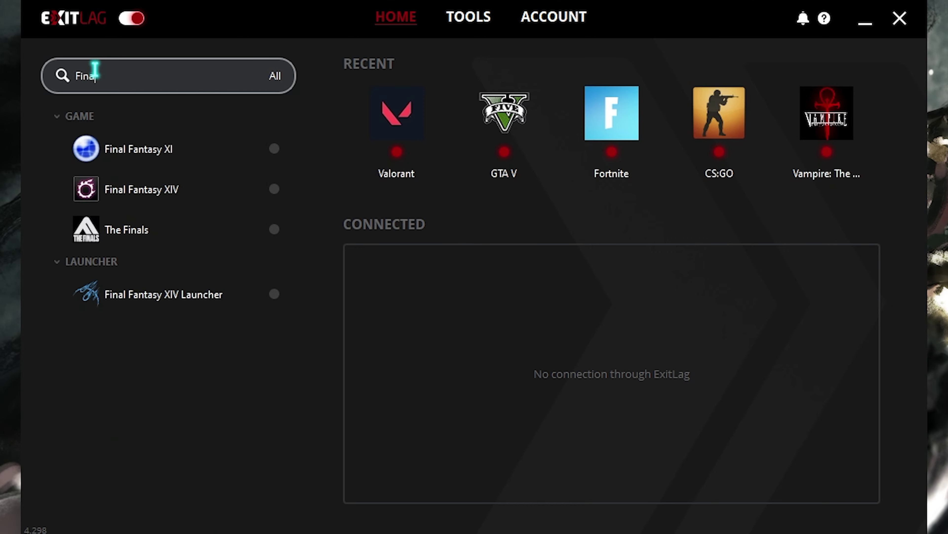
{"action": "left_click", "coordinate": [159, 136]}
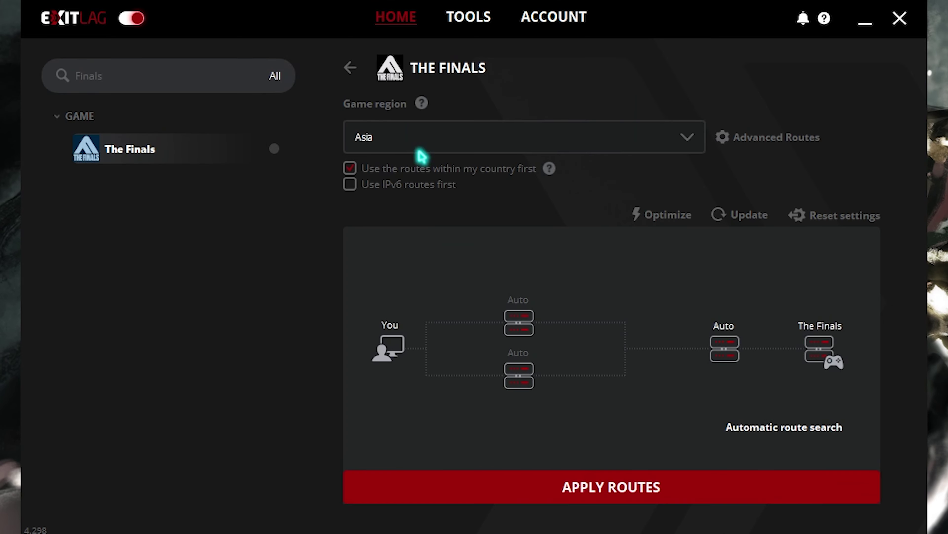
{"action": "left_click", "coordinate": [397, 142]}
{"action": "scroll", "coordinate": [433, 375], "scroll_direction": "down", "scroll_amount": 10}
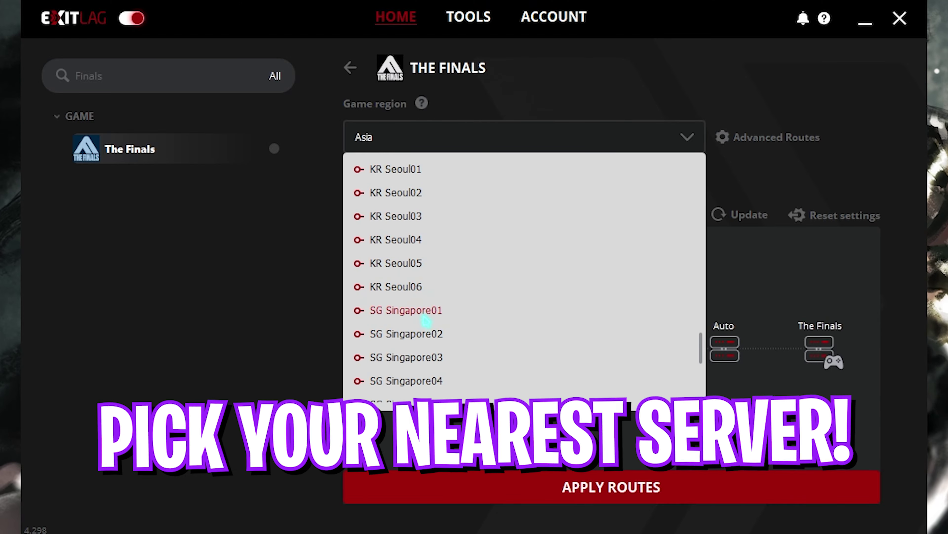
{"action": "left_click", "coordinate": [407, 310]}
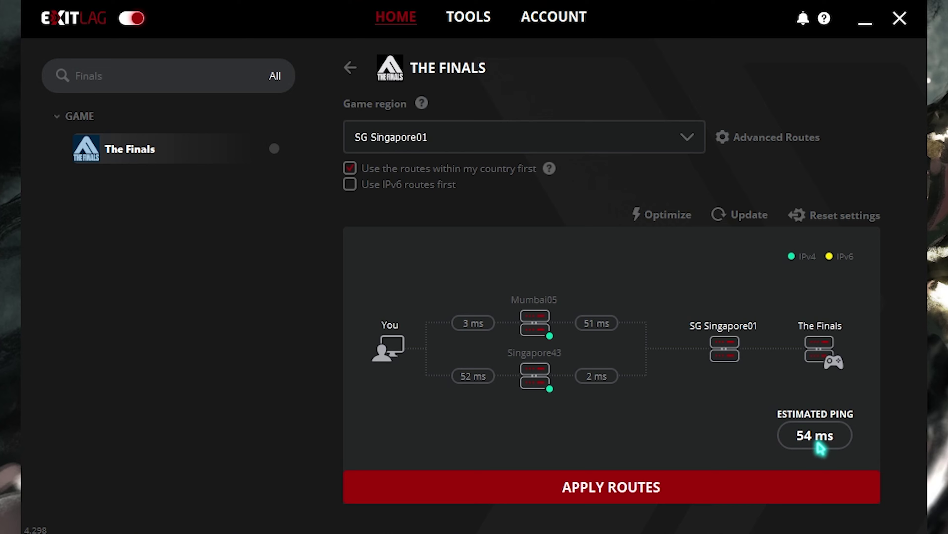
{"action": "left_click", "coordinate": [547, 500]}
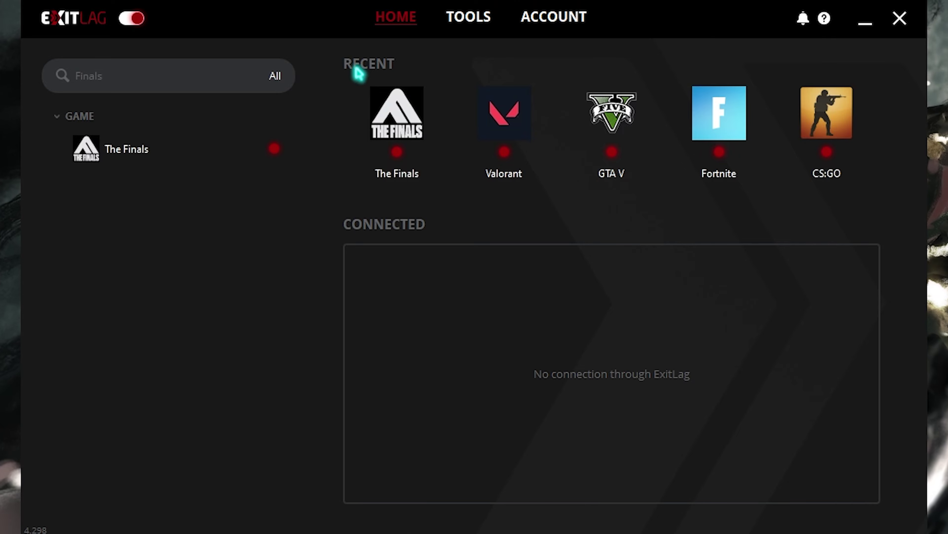
Show ExitLag's Tools › FPS Boost toggles for processing priority, core parking and SuperFetch.
{"action": "left_click", "coordinate": [497, 17]}
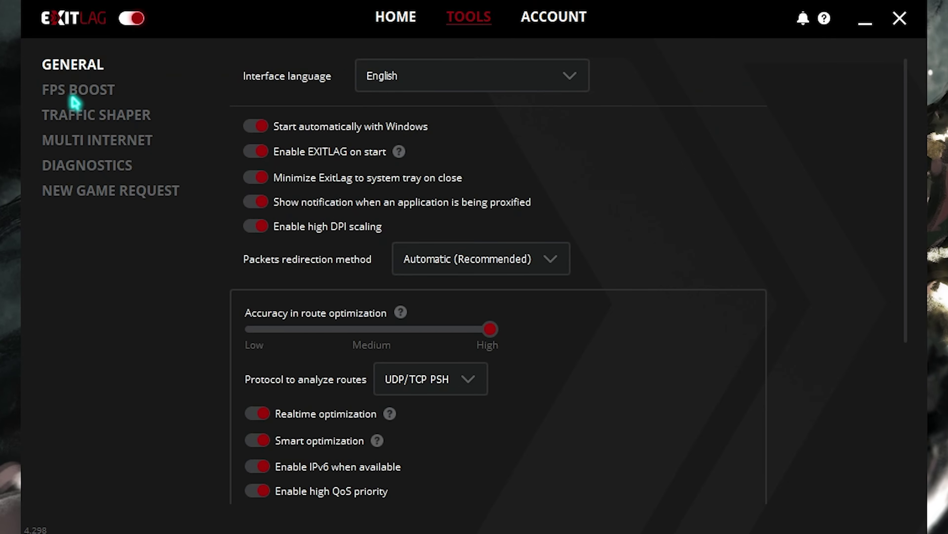
{"action": "left_click", "coordinate": [77, 92]}
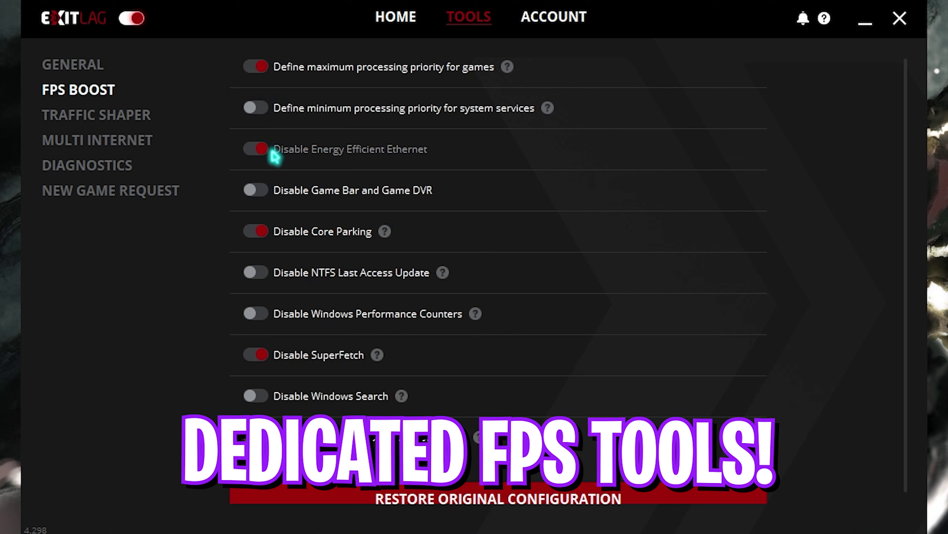
{"action": "scroll", "coordinate": [258, 400], "scroll_direction": "down", "scroll_amount": 1}
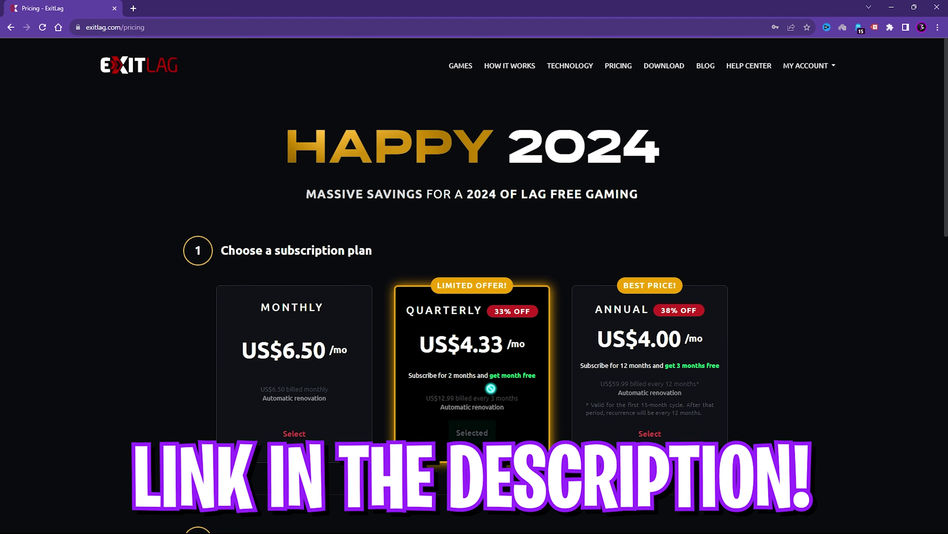
Create a restore point named 'Finals' for Local Disk (C:) in System Protection.
{"action": "left_click", "coordinate": [893, 4]}
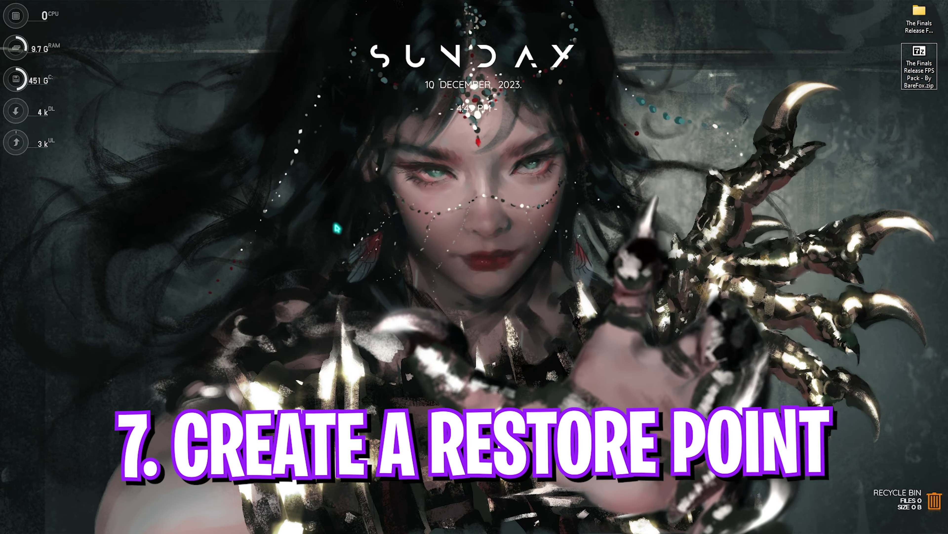
{"action": "key", "text": "super"}
{"action": "type", "text": "create a restore point"}
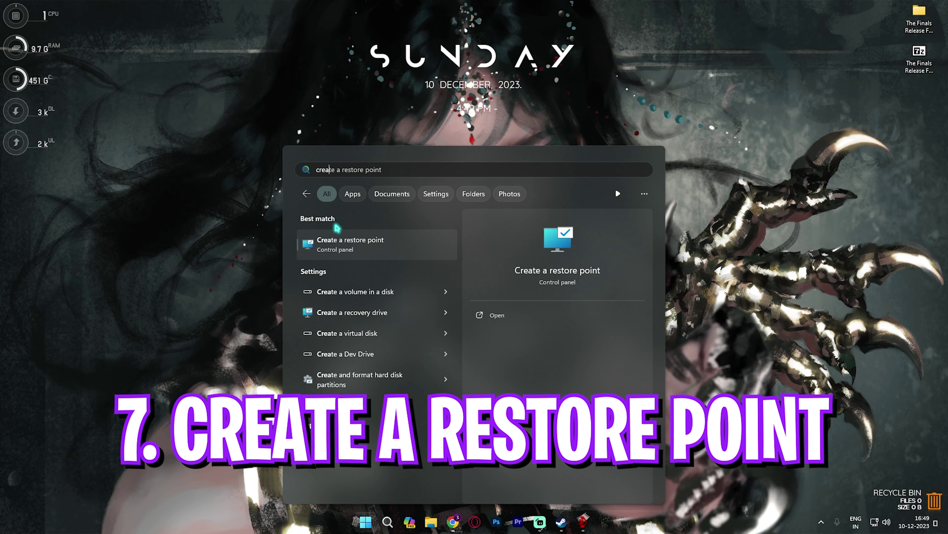
{"action": "key", "text": "Return"}
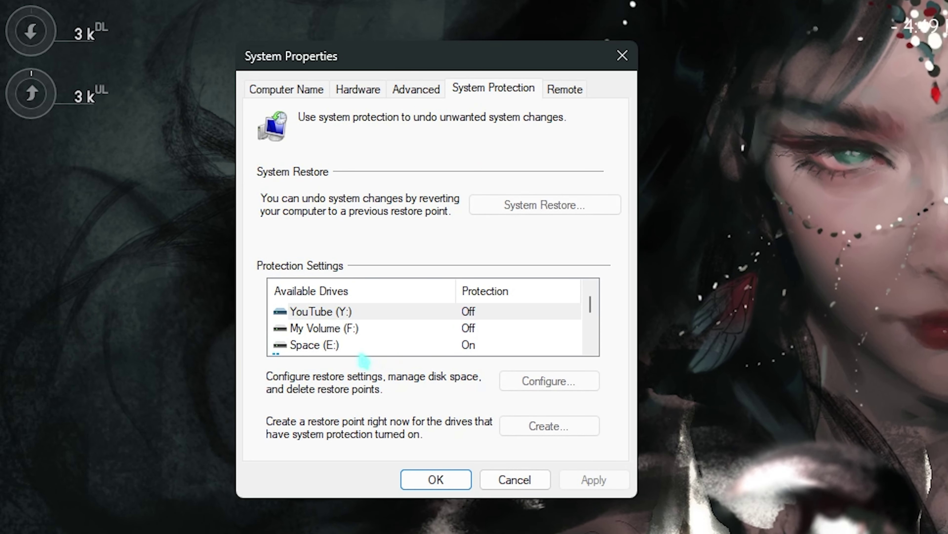
{"action": "scroll", "coordinate": [336, 336], "scroll_direction": "down", "scroll_amount": 1}
{"action": "left_click", "coordinate": [333, 328]}
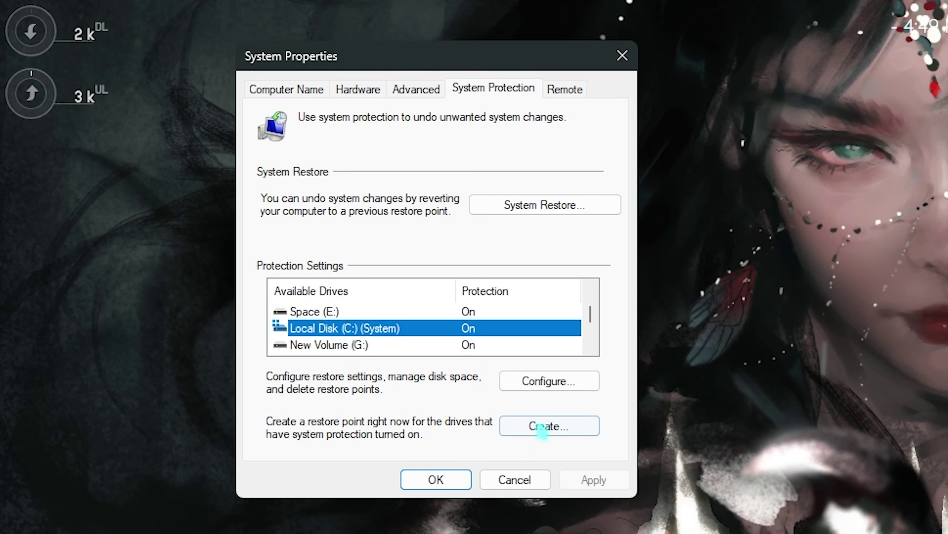
{"action": "left_click", "coordinate": [543, 430]}
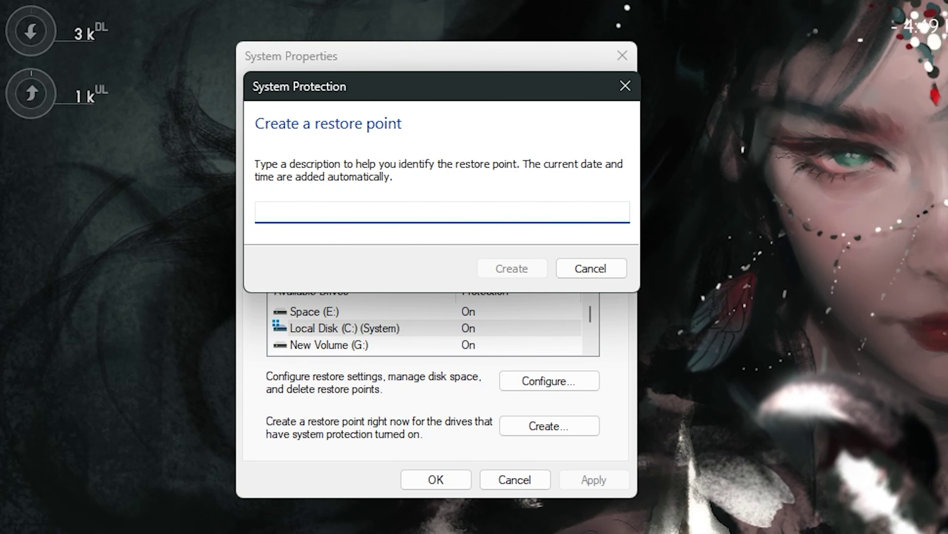
{"action": "type", "text": "Finals"}
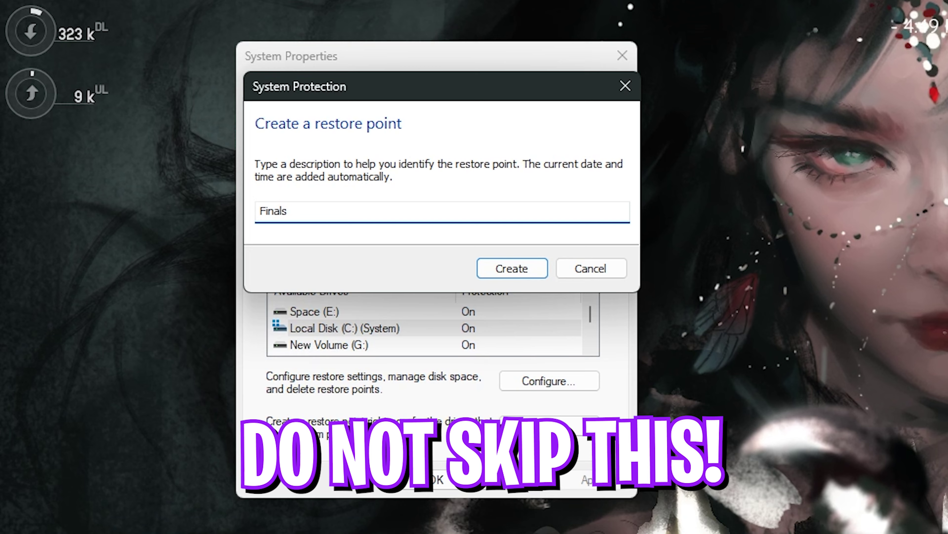
{"action": "left_click", "coordinate": [517, 280]}
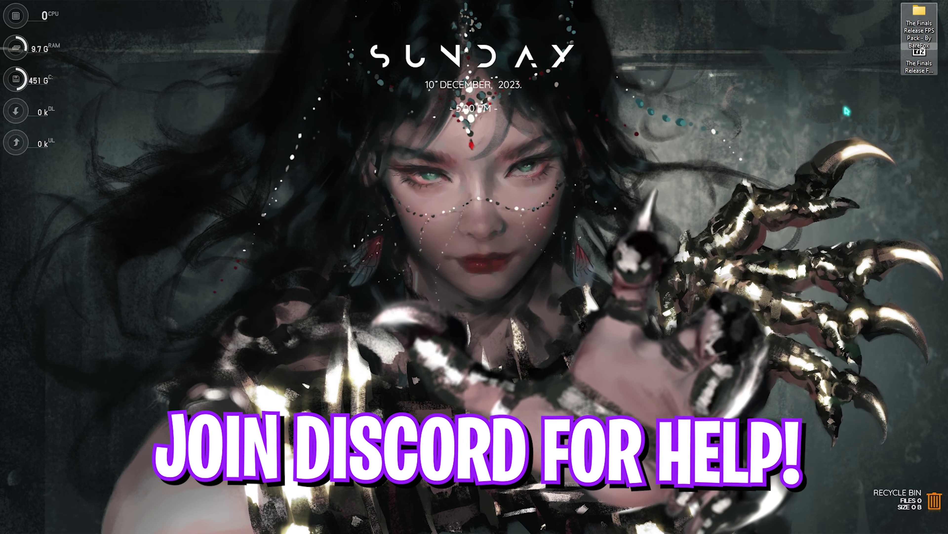
Open The Finals Release FPS Pack folder maximized and look over its six subfolders.
{"action": "double_click", "coordinate": [919, 23]}
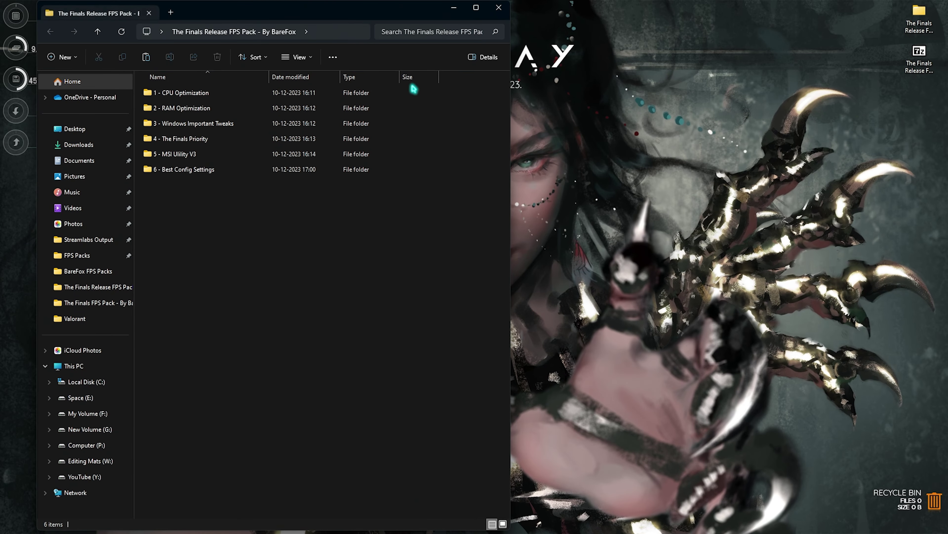
{"action": "key", "text": "super+Up"}
{"action": "left_click_drag", "start_coordinate": [231, 287], "coordinate": [135, 86]}
{"action": "left_click", "coordinate": [177, 261]}
Browse the CPU Optimization AMD and INTEL folders, then return and select 2 - RAM Optimization.
{"action": "double_click", "coordinate": [144, 89]}
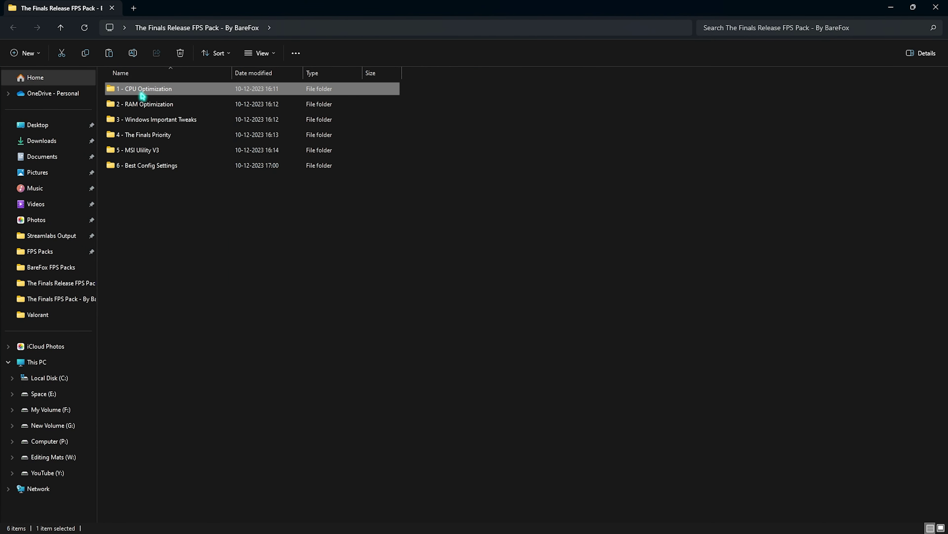
{"action": "left_click_drag", "start_coordinate": [154, 158], "coordinate": [138, 81]}
{"action": "left_click", "coordinate": [155, 189]}
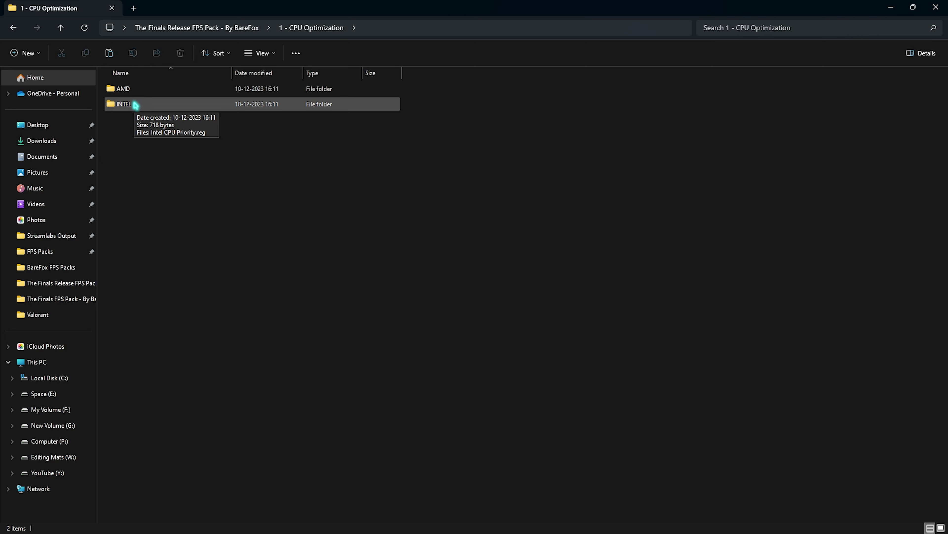
{"action": "double_click", "coordinate": [135, 91]}
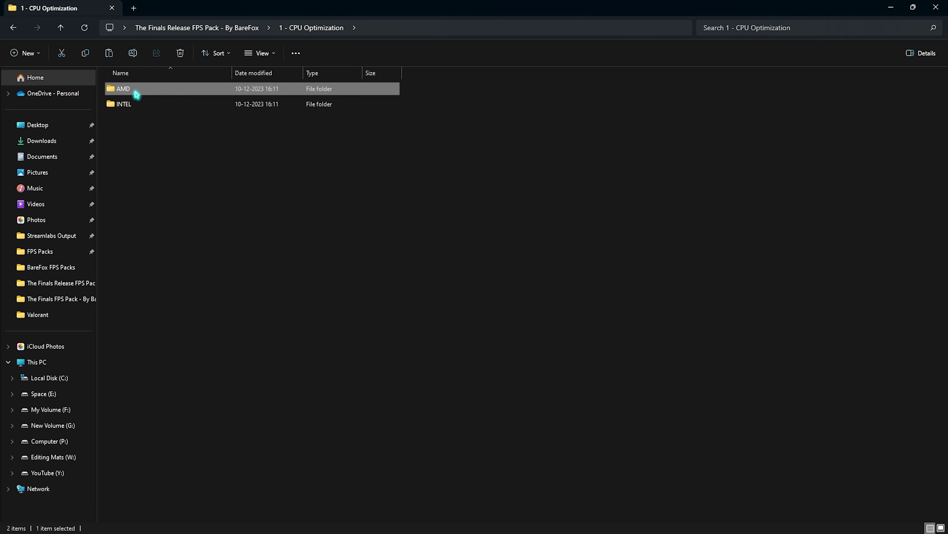
{"action": "left_click", "coordinate": [61, 27]}
{"action": "double_click", "coordinate": [138, 106]}
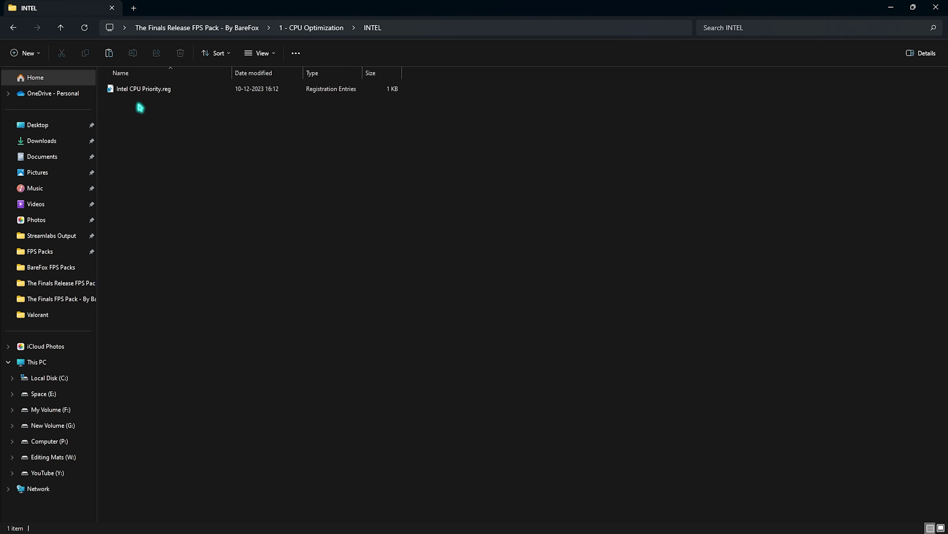
{"action": "left_click", "coordinate": [14, 27]}
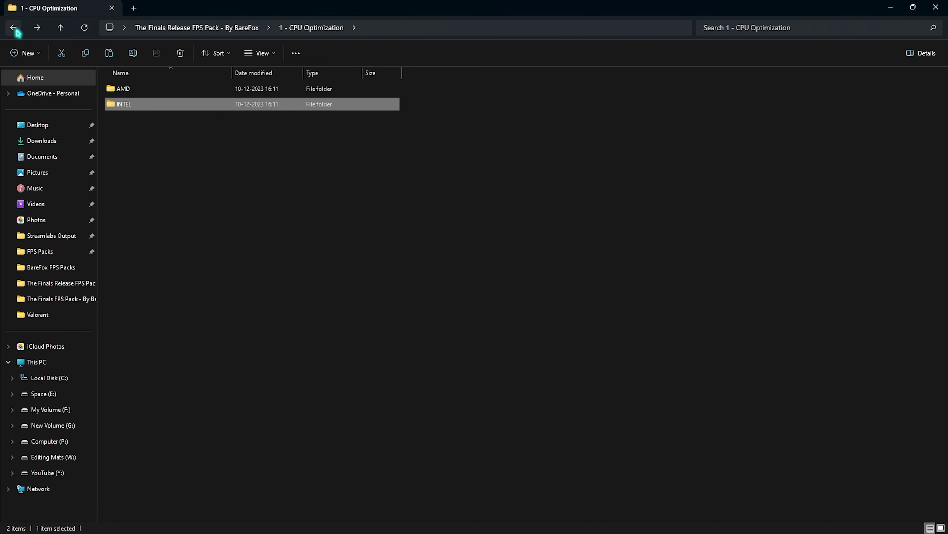
{"action": "left_click", "coordinate": [13, 27]}
{"action": "left_click", "coordinate": [143, 107]}
Open 2 - RAM Optimization and review its fifteen RAM registry files, including 32GB Ram.reg.
{"action": "double_click", "coordinate": [154, 106]}
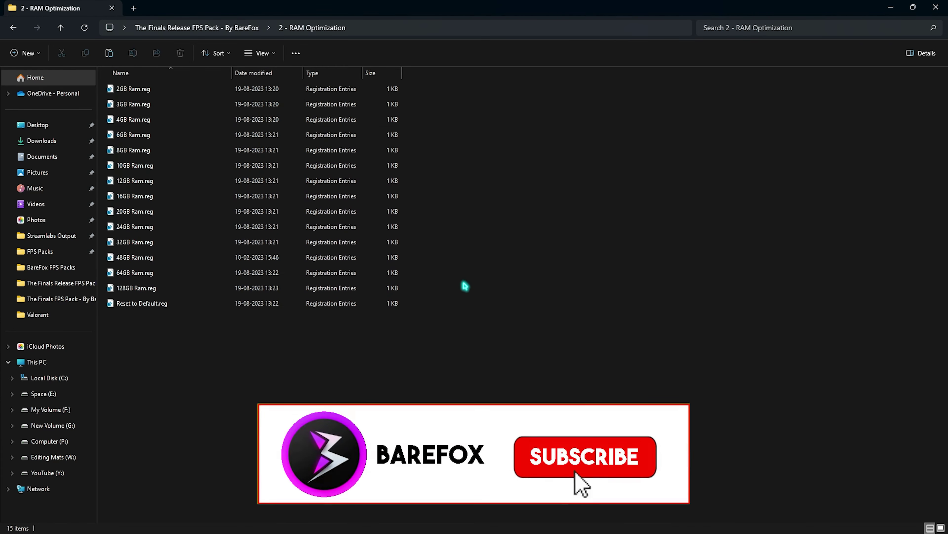
{"action": "left_click_drag", "start_coordinate": [463, 281], "coordinate": [347, 81]}
{"action": "left_click", "coordinate": [240, 243]}
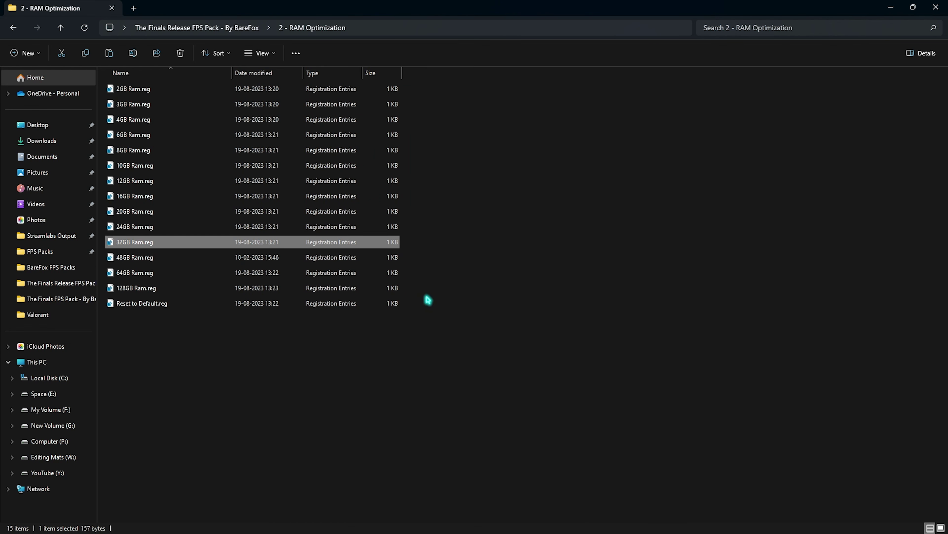
{"action": "left_click_drag", "start_coordinate": [428, 299], "coordinate": [383, 87]}
{"action": "left_click", "coordinate": [449, 218]}
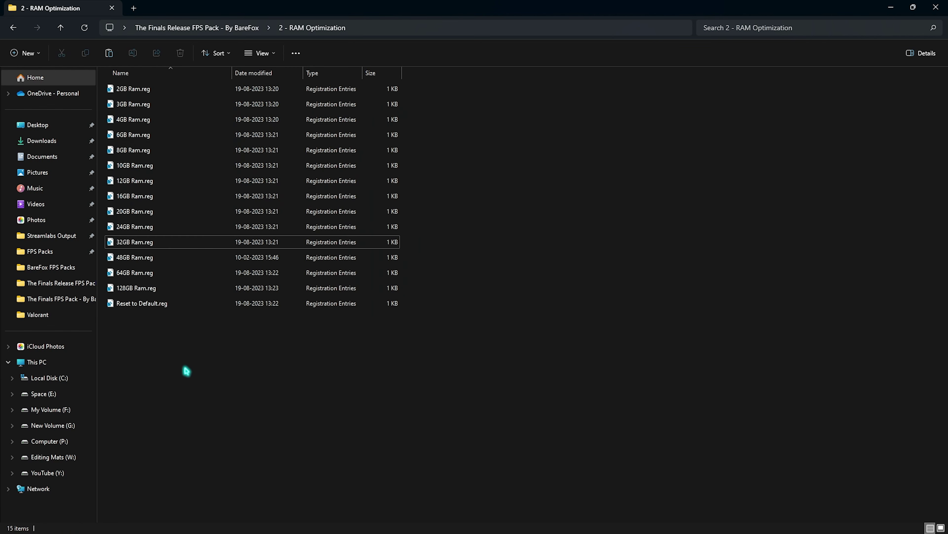
{"action": "mouse_move", "coordinate": [186, 371]}
{"action": "left_mouse_down"}
{"action": "mouse_move", "coordinate": [186, 305]}
{"action": "mouse_move", "coordinate": [185, 378]}
{"action": "left_mouse_up"}
Open 3 - Windows Important Tweaks and review its six tweak files, such as Win32PrioritySeperation.reg.
{"action": "left_click", "coordinate": [189, 30]}
{"action": "double_click", "coordinate": [144, 120]}
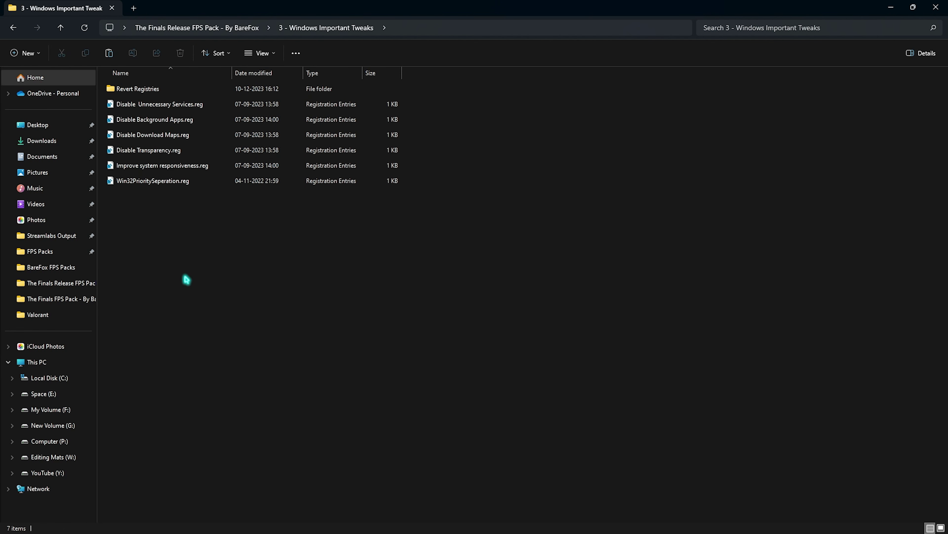
{"action": "left_click_drag", "start_coordinate": [189, 266], "coordinate": [166, 100]}
{"action": "left_click", "coordinate": [192, 326]}
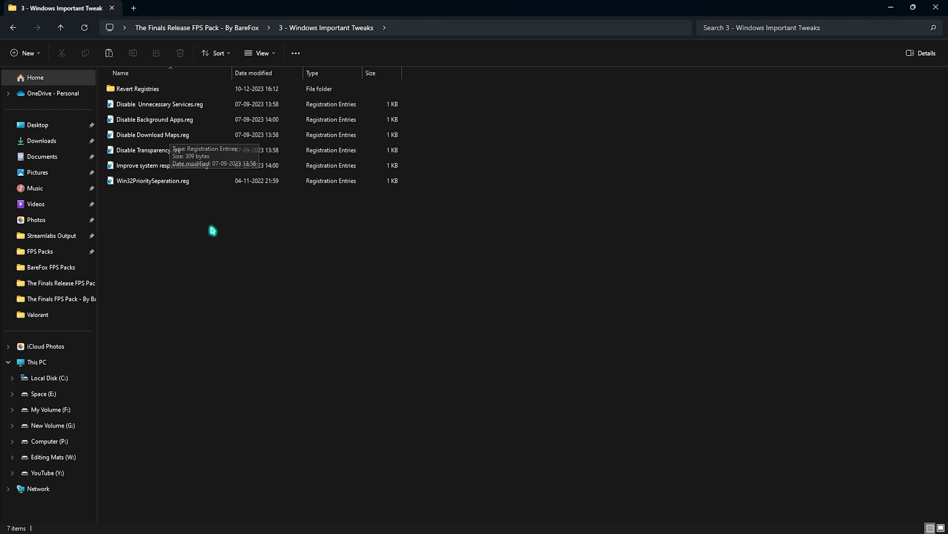
{"action": "left_click_drag", "start_coordinate": [182, 219], "coordinate": [140, 187]}
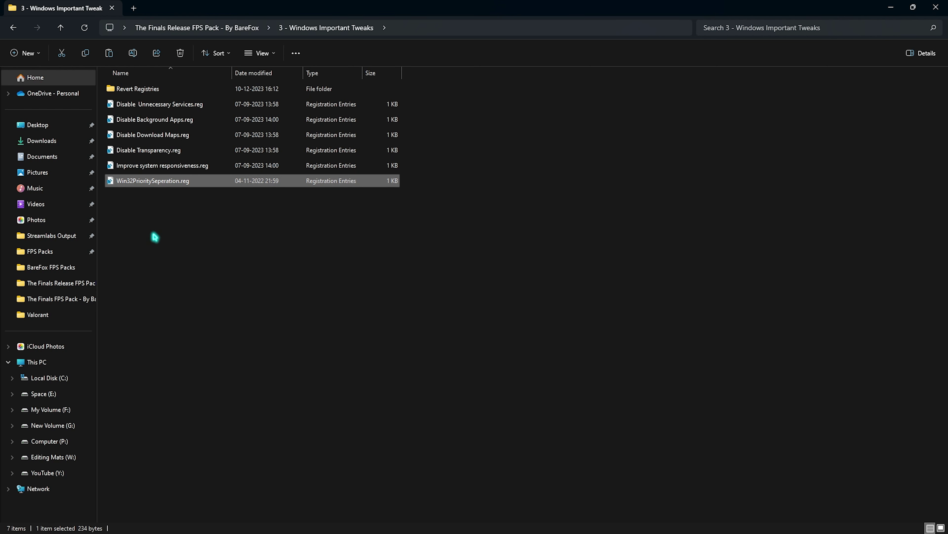
{"action": "left_click", "coordinate": [135, 168]}
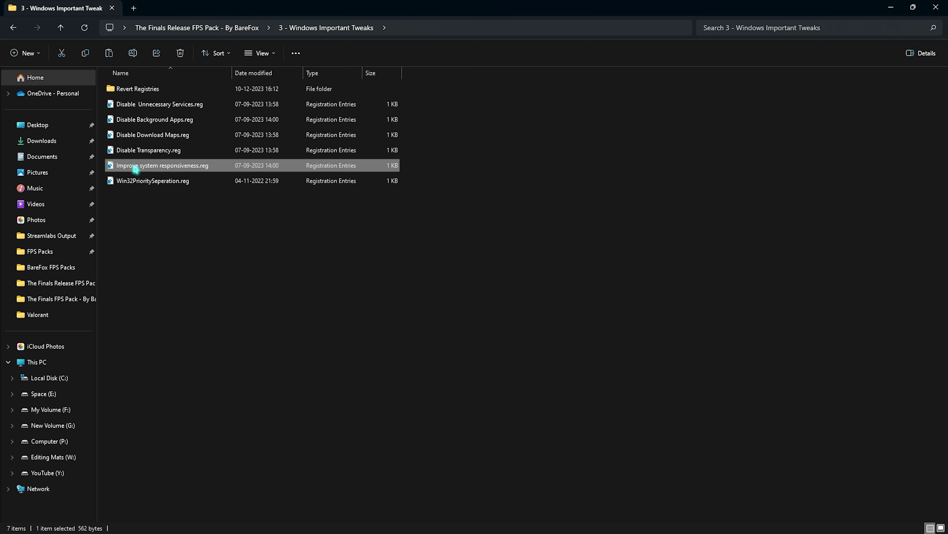
{"action": "left_click_drag", "start_coordinate": [191, 258], "coordinate": [143, 101]}
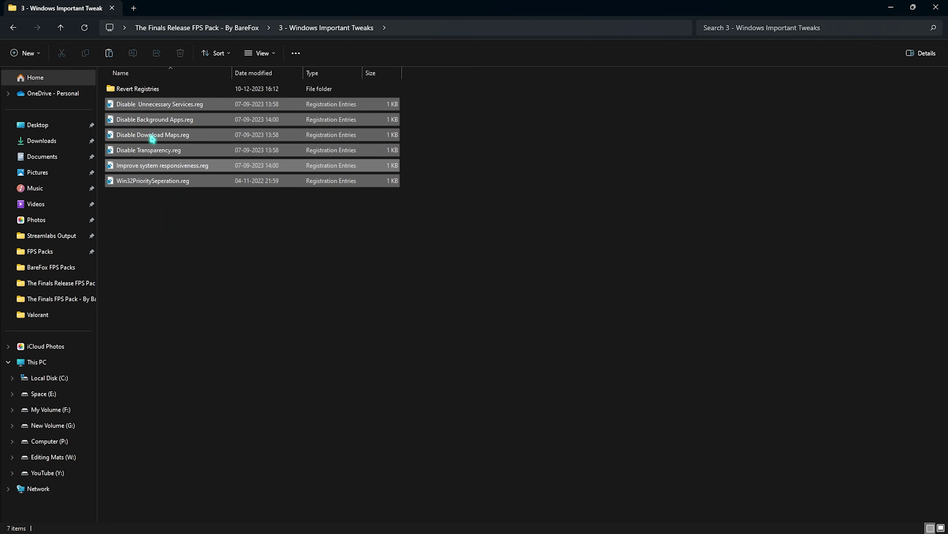
{"action": "left_click", "coordinate": [195, 299]}
Inspect the four files in Revert Registries, then return to the pack's main folder.
{"action": "left_click", "coordinate": [131, 93]}
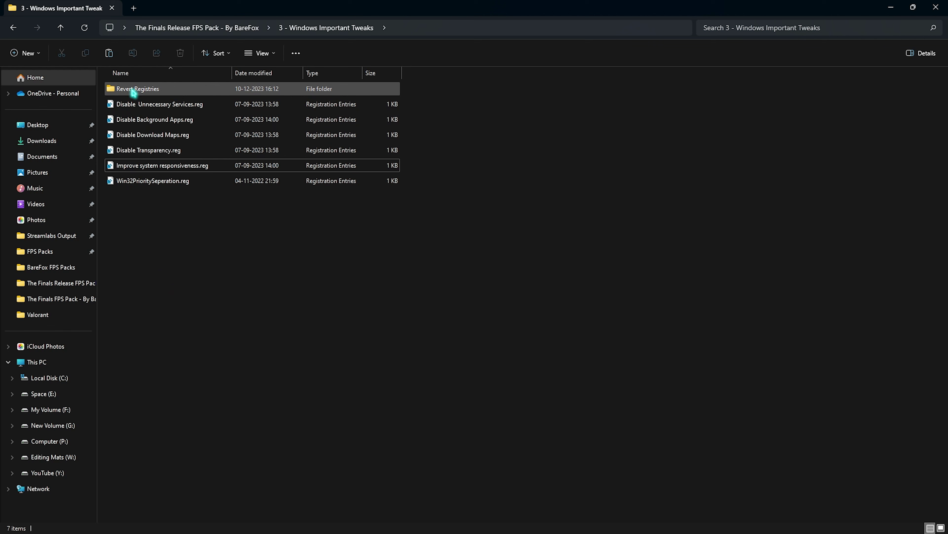
{"action": "double_click", "coordinate": [133, 92]}
{"action": "left_click_drag", "start_coordinate": [172, 241], "coordinate": [136, 85]}
{"action": "left_click", "coordinate": [175, 203]}
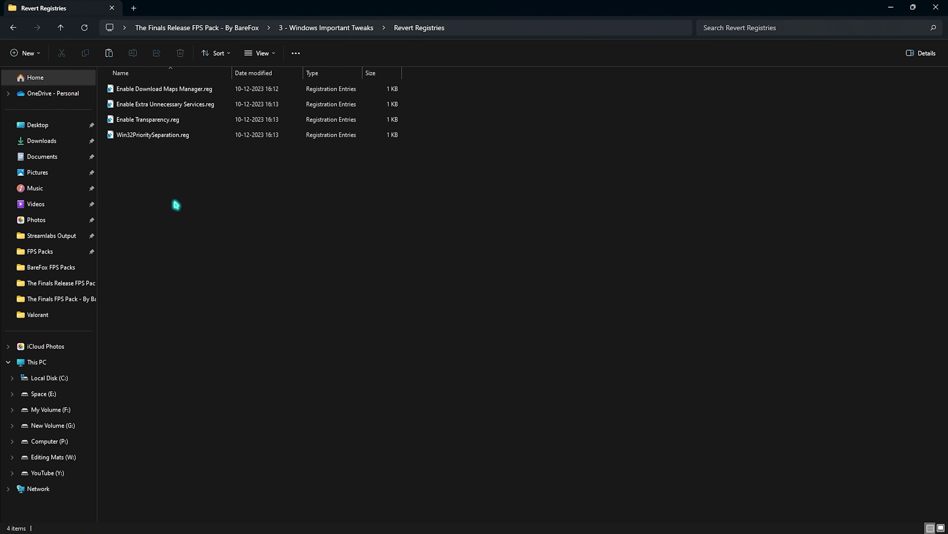
{"action": "left_click", "coordinate": [13, 27]}
{"action": "left_click", "coordinate": [233, 29]}
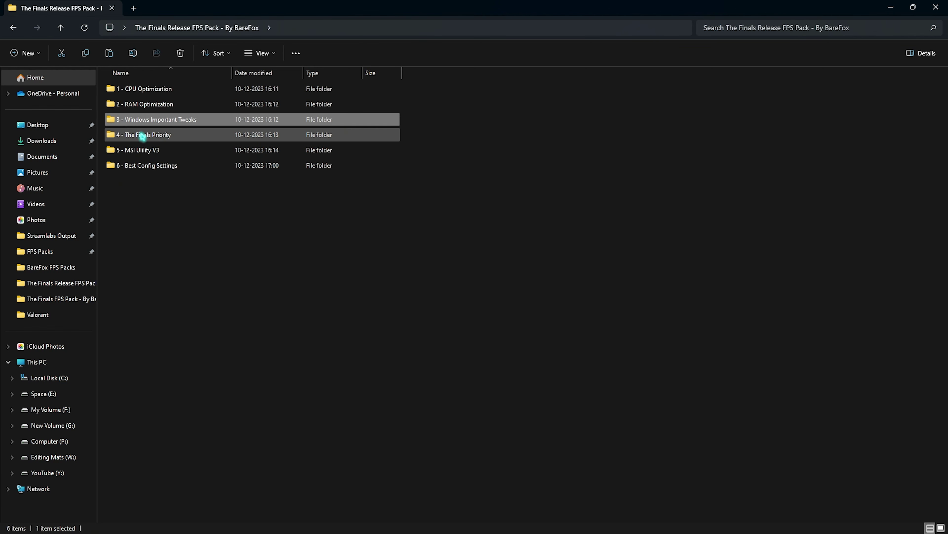
View The Finals High Priority.reg, then open 5 - MSI Ulility V3 and MSI_util_v3.exe's context menu.
{"action": "double_click", "coordinate": [141, 135]}
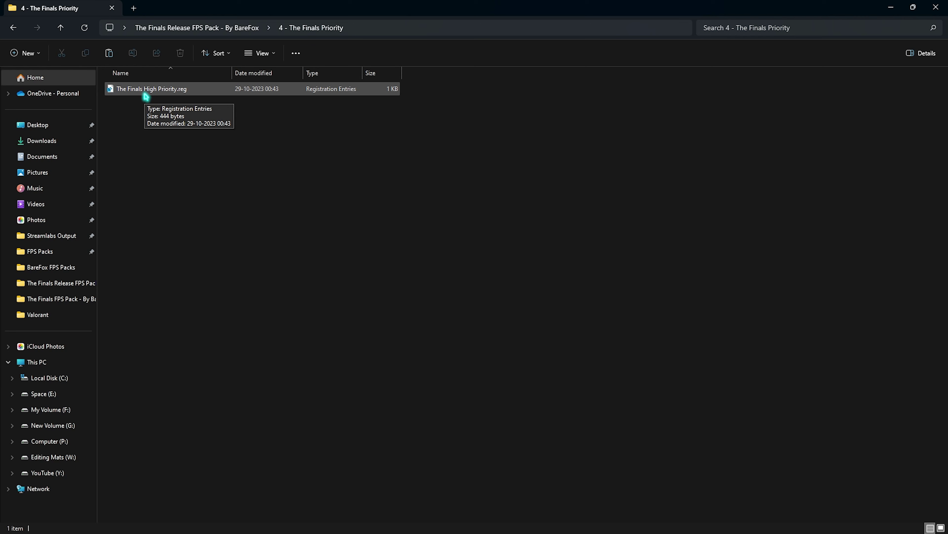
{"action": "key", "text": "alt+Left"}
{"action": "double_click", "coordinate": [146, 154]}
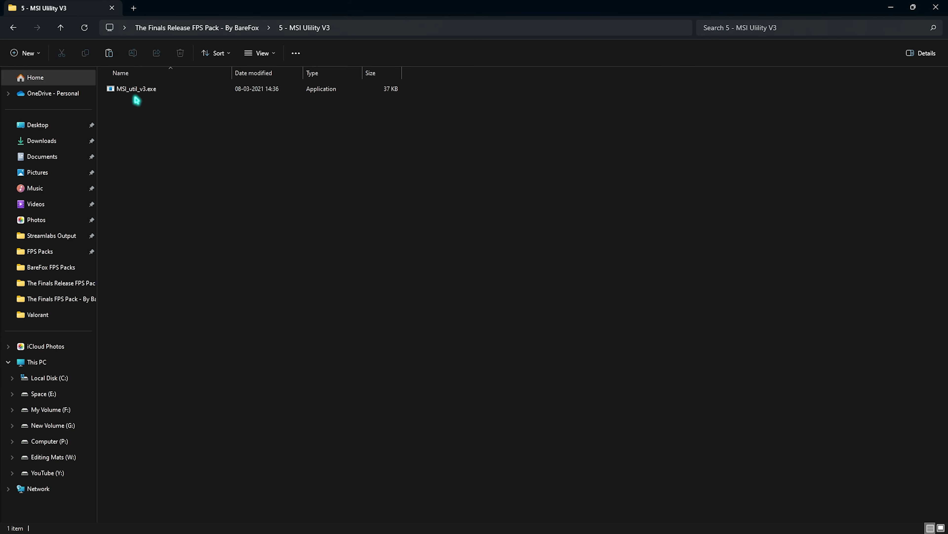
{"action": "right_click", "coordinate": [137, 94]}
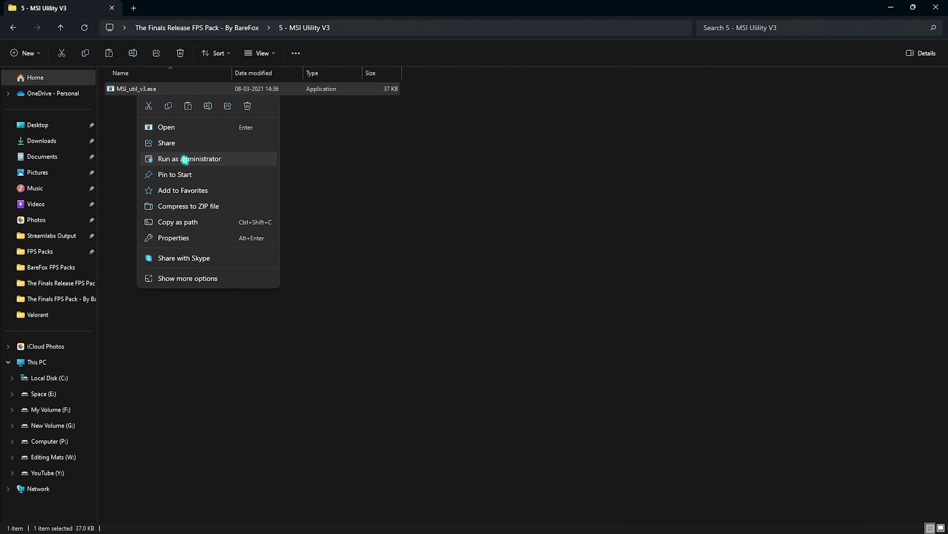
Run the MSI utility as admin and enable MSI on both AMD USB controllers, RTX 2070 SUPER and I225-V.
{"action": "left_click", "coordinate": [185, 159]}
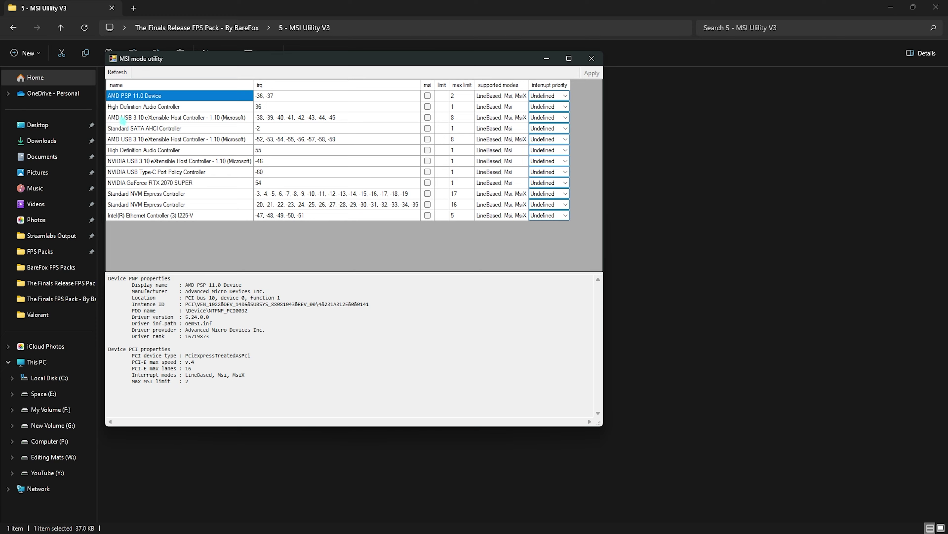
{"action": "left_click", "coordinate": [427, 118]}
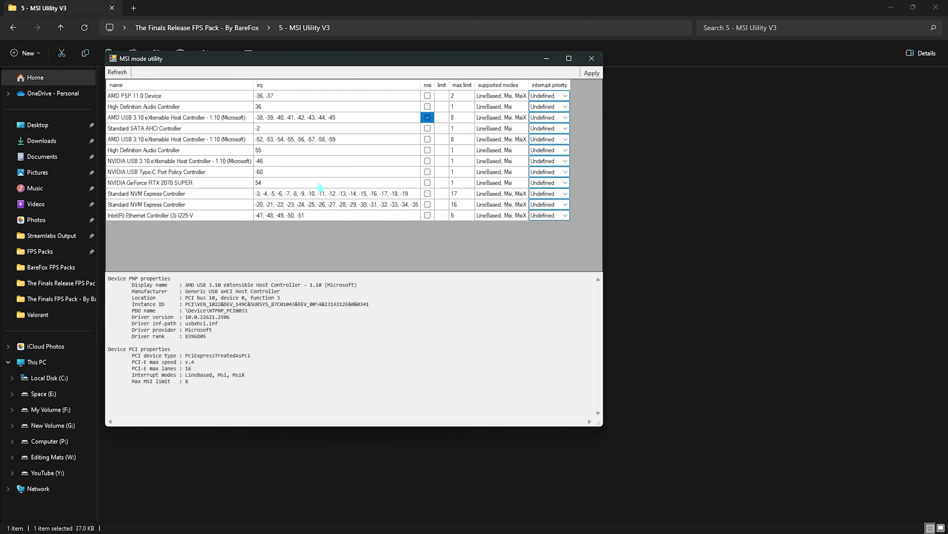
{"action": "left_click", "coordinate": [428, 182]}
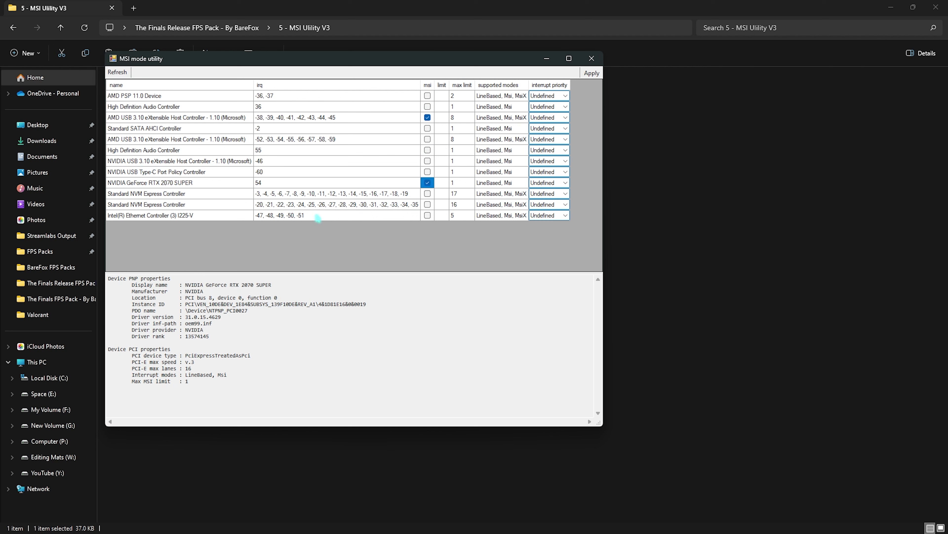
{"action": "left_click", "coordinate": [427, 215]}
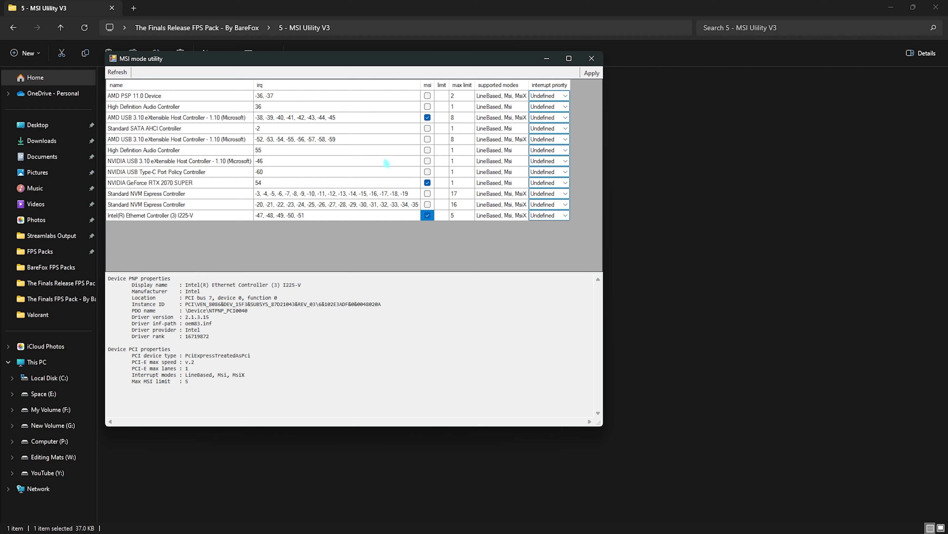
{"action": "left_click", "coordinate": [428, 139]}
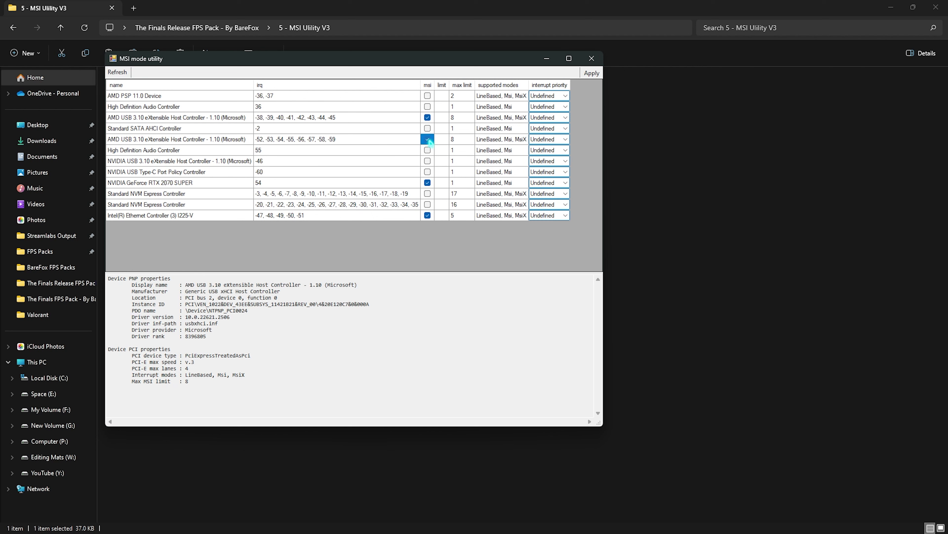
{"action": "left_click", "coordinate": [427, 139]}
Set interrupt priority to High for both AMD USB controllers.
{"action": "left_click", "coordinate": [551, 117]}
{"action": "left_click", "coordinate": [552, 117]}
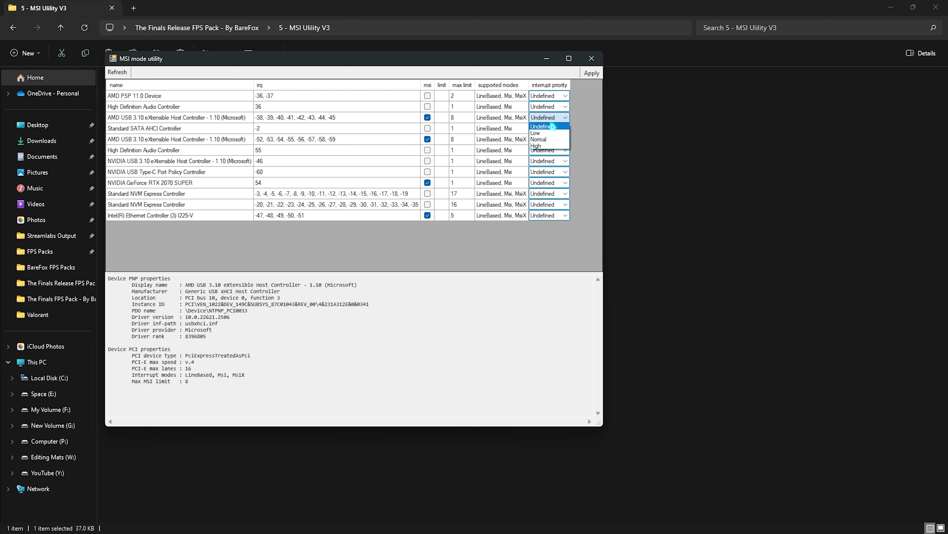
{"action": "left_click", "coordinate": [553, 149]}
{"action": "left_click", "coordinate": [552, 140]}
{"action": "left_click", "coordinate": [551, 140]}
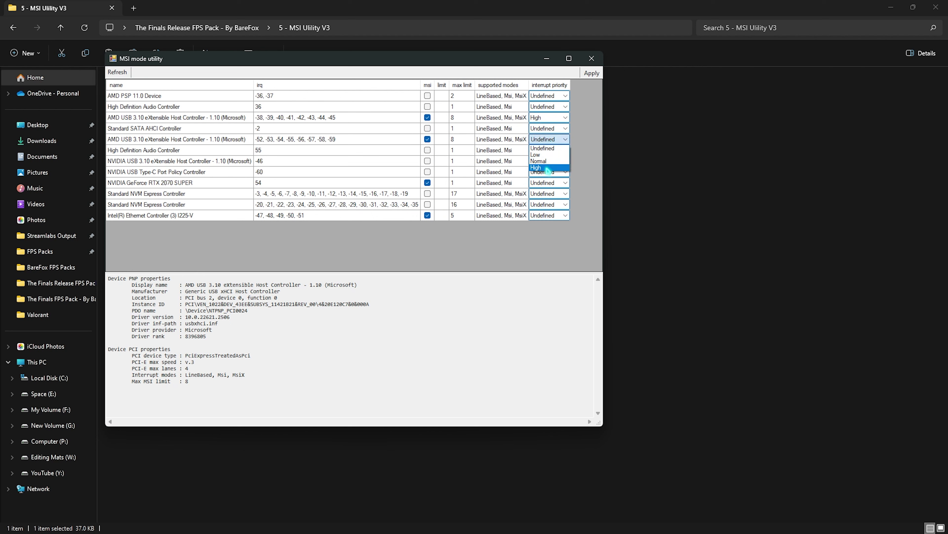
Set the RTX 2070 SUPER and Intel Ethernet I225-V priorities to High and apply.
{"action": "left_click", "coordinate": [547, 170]}
{"action": "left_click", "coordinate": [544, 185]}
{"action": "left_click", "coordinate": [544, 183]}
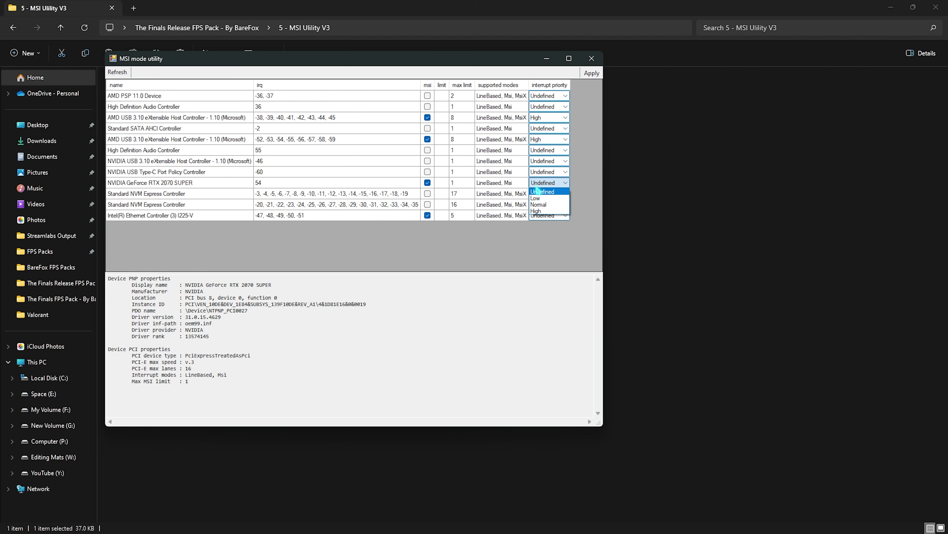
{"action": "left_click", "coordinate": [544, 213]}
{"action": "left_click", "coordinate": [541, 216]}
{"action": "left_click", "coordinate": [545, 215]}
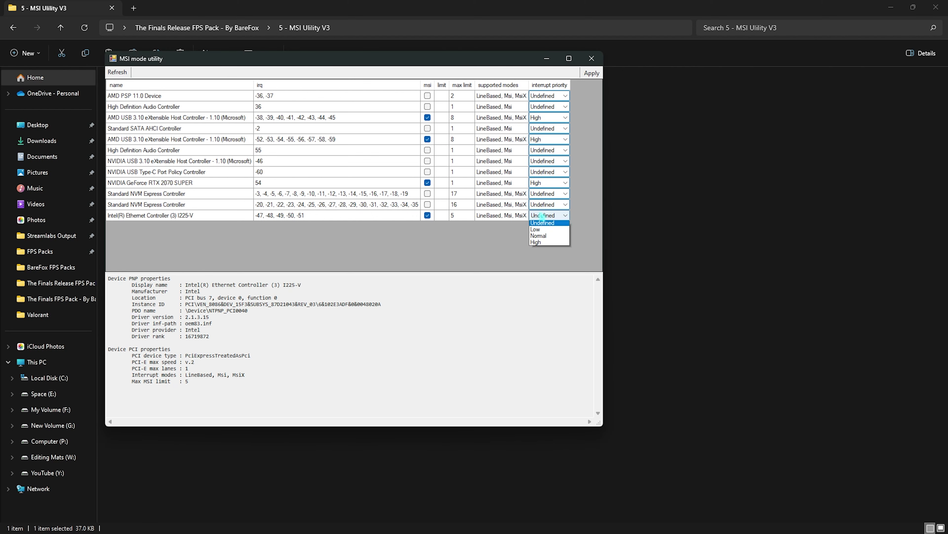
{"action": "left_click", "coordinate": [543, 244]}
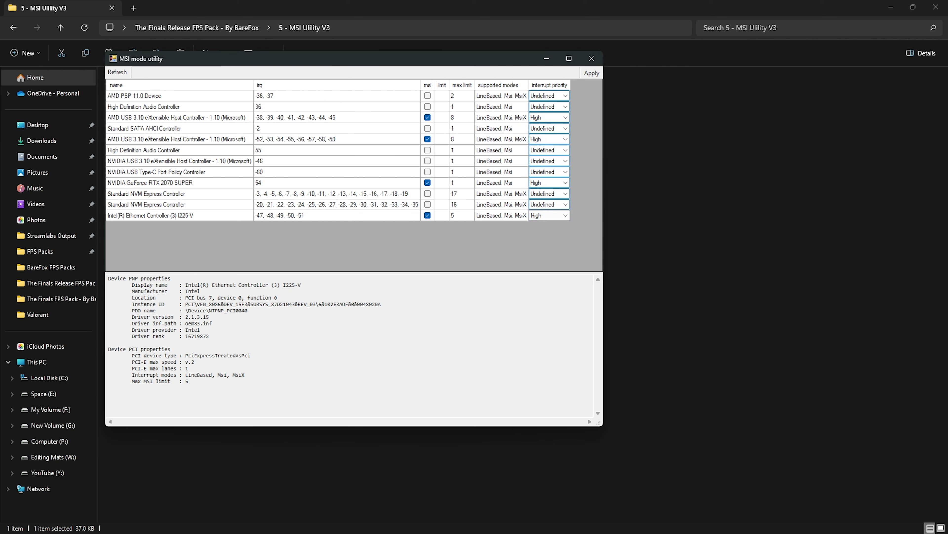
{"action": "left_click", "coordinate": [592, 73]}
Copy GameUserSettings.ini from the FPS pack's '6 - Best Config Settings' folder.
{"action": "left_click", "coordinate": [591, 59]}
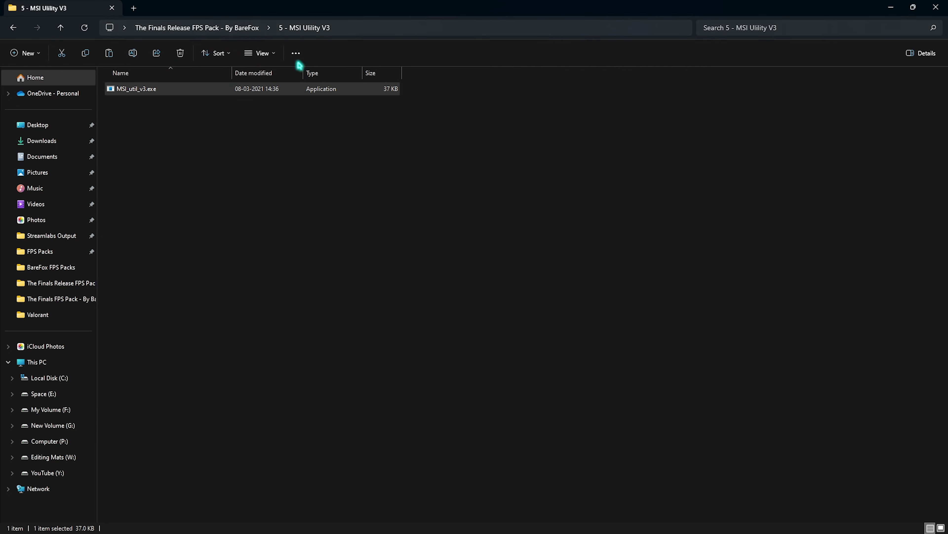
{"action": "left_click", "coordinate": [216, 30]}
{"action": "double_click", "coordinate": [147, 170]}
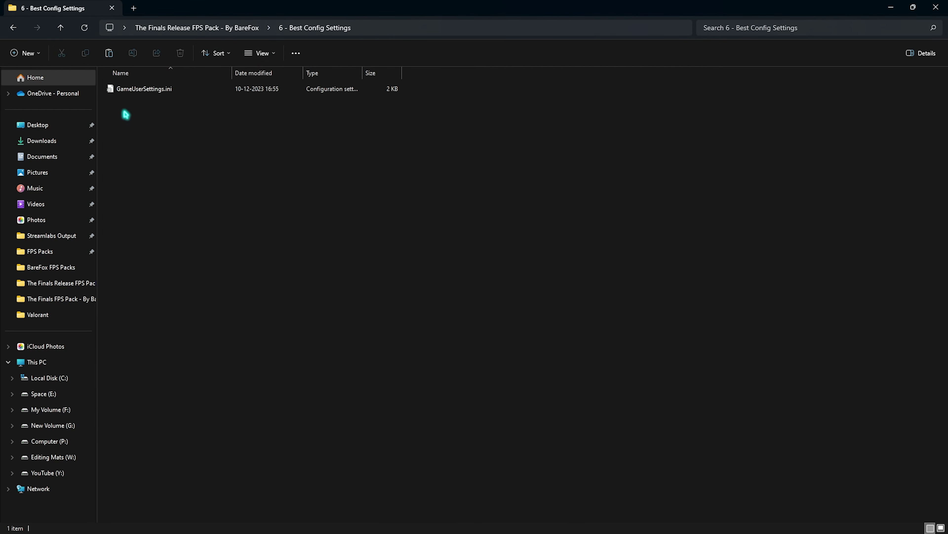
{"action": "left_click", "coordinate": [136, 92]}
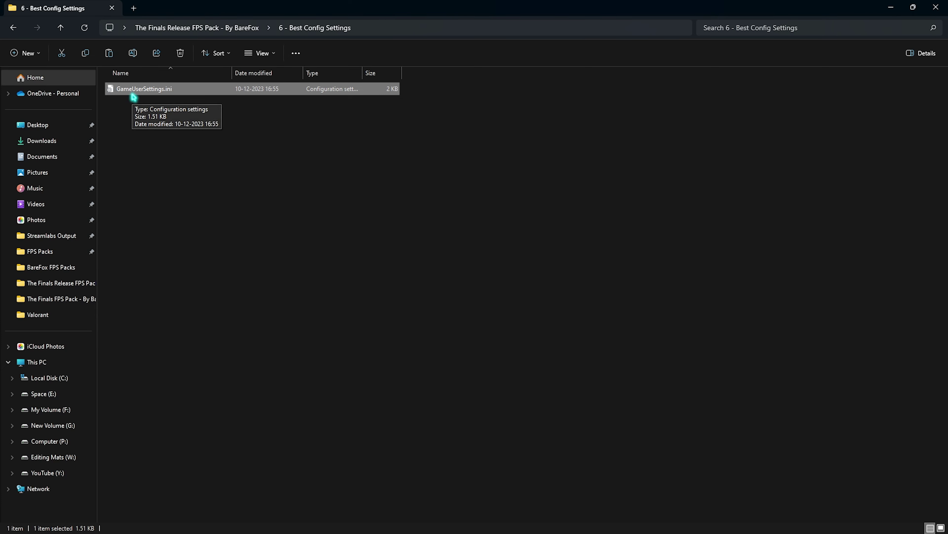
{"action": "key", "text": "super"}
{"action": "key", "text": "super"}
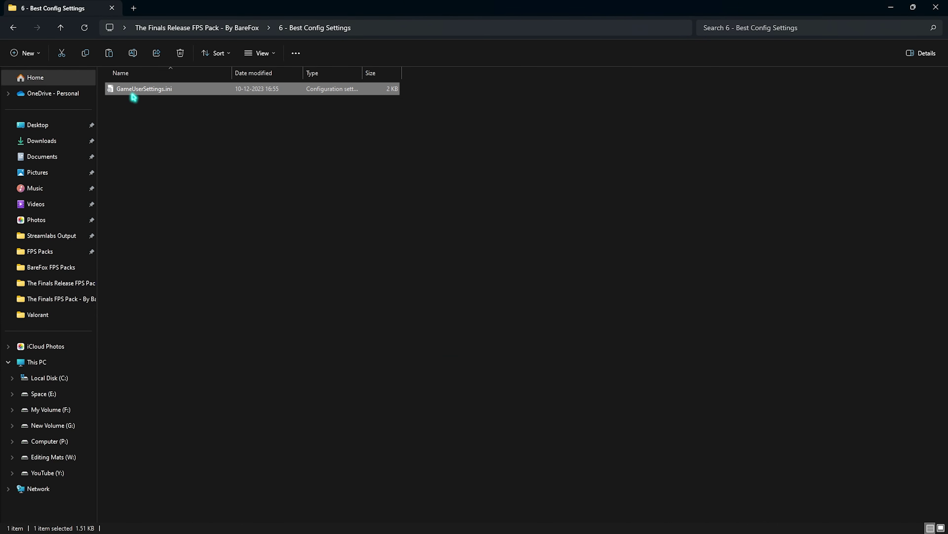
Go to AppData\Local\Discovery\Saved\Config\WindowsClient via Run 'appdata'.
{"action": "key", "text": "super+r"}
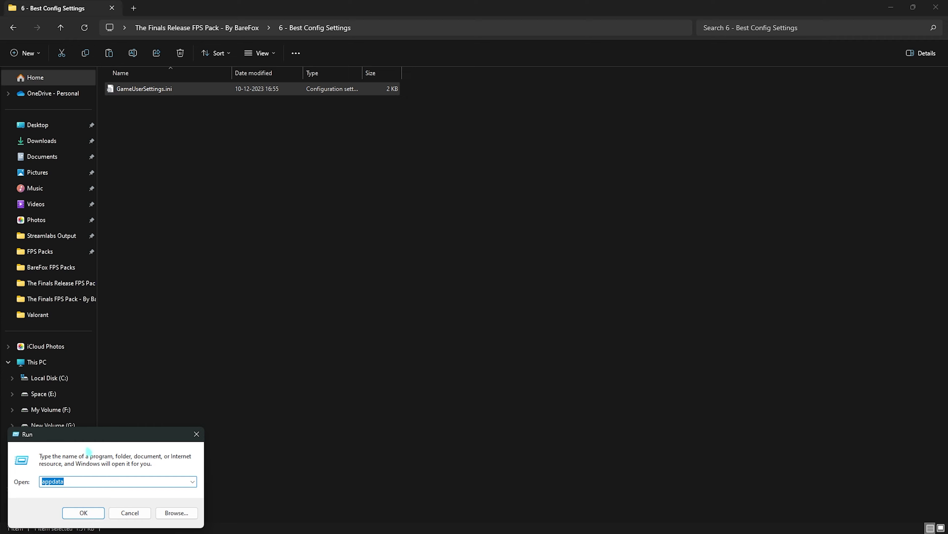
{"action": "key", "text": "Return"}
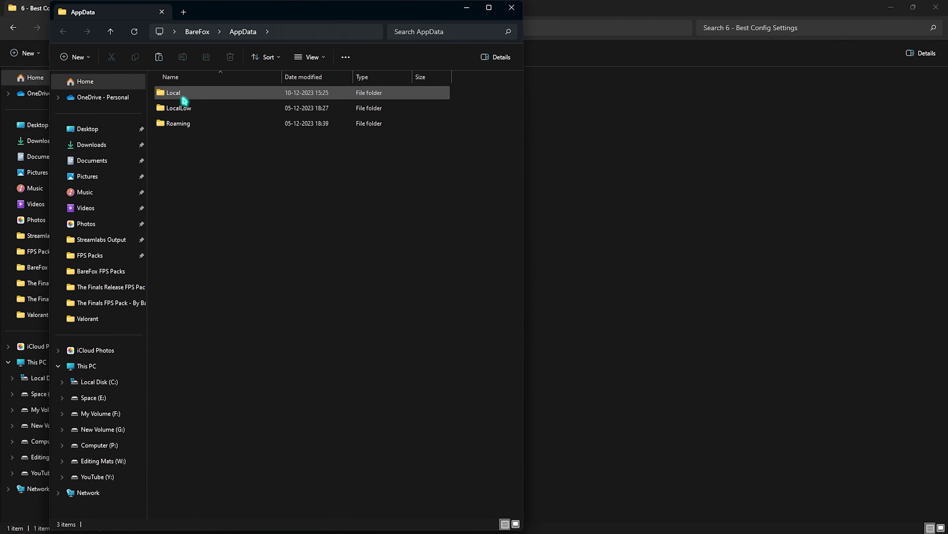
{"action": "double_click", "coordinate": [185, 95]}
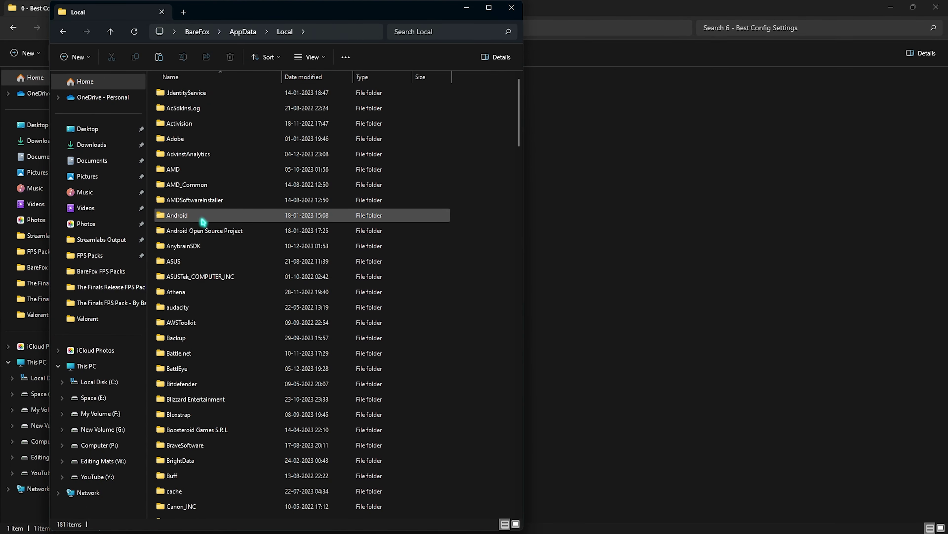
{"action": "key", "text": "d"}
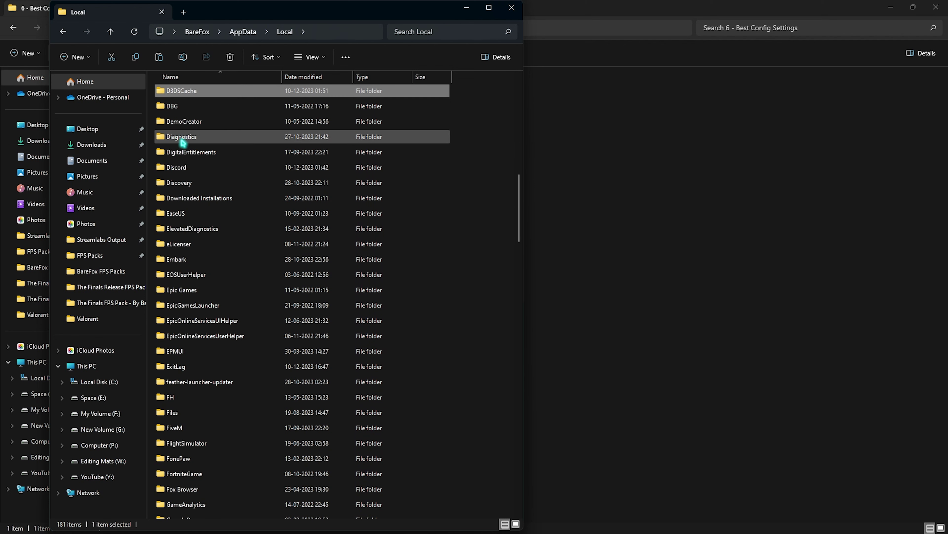
{"action": "double_click", "coordinate": [186, 183]}
{"action": "double_click", "coordinate": [221, 92]}
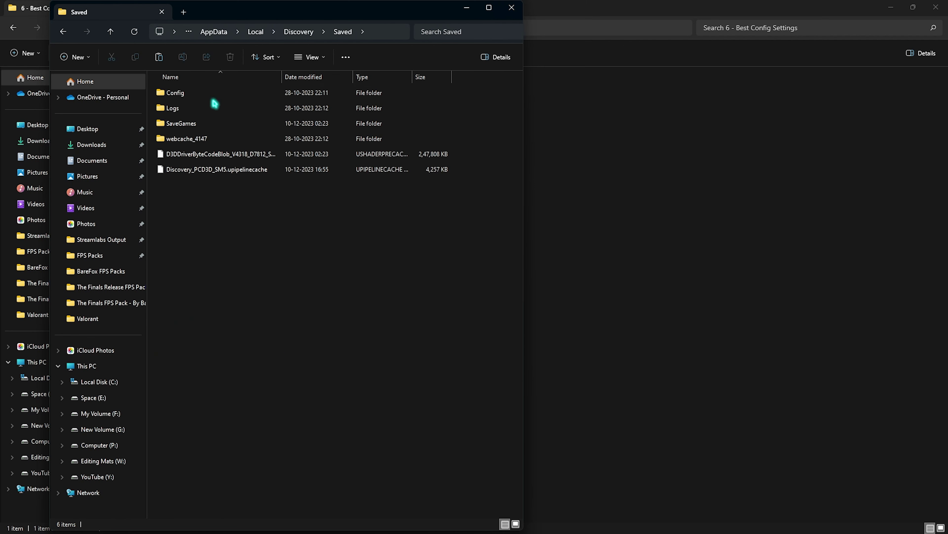
{"action": "double_click", "coordinate": [185, 94]}
{"action": "double_click", "coordinate": [187, 108]}
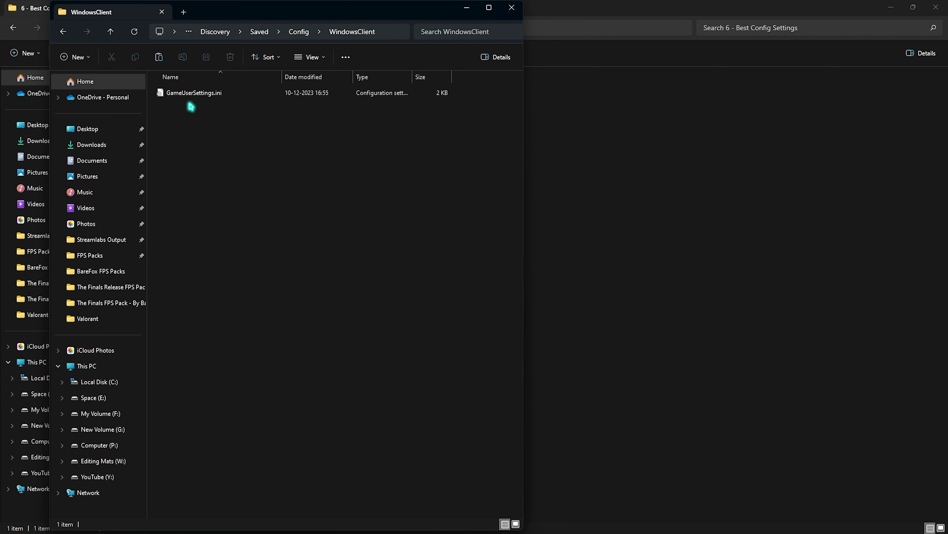
Paste GameUserSettings.ini into WindowsClient, replacing the game's existing file.
{"action": "key", "text": "ctrl+v"}
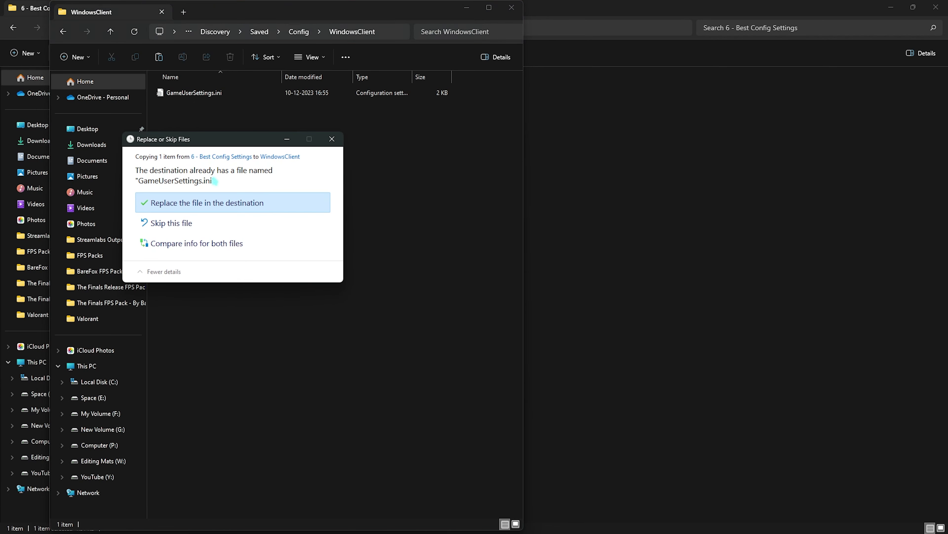
{"action": "left_click", "coordinate": [188, 203]}
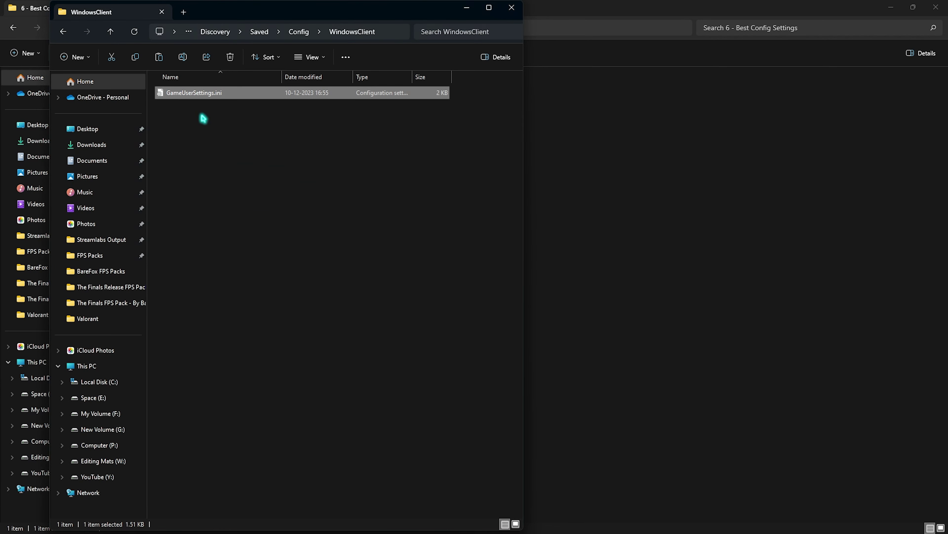
{"action": "left_click_drag", "start_coordinate": [294, 148], "coordinate": [200, 97]}
{"action": "left_click_drag", "start_coordinate": [243, 154], "coordinate": [201, 93]}
{"action": "left_click", "coordinate": [224, 184]}
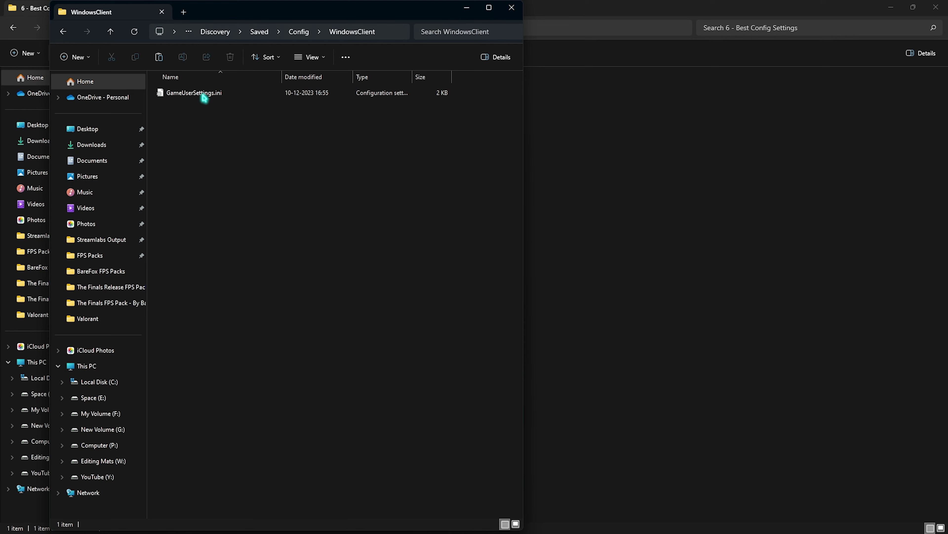
Mark the pasted GameUserSettings.ini as Read-only in its Properties and apply the change.
{"action": "right_click", "coordinate": [183, 93]}
{"action": "left_click", "coordinate": [229, 217]}
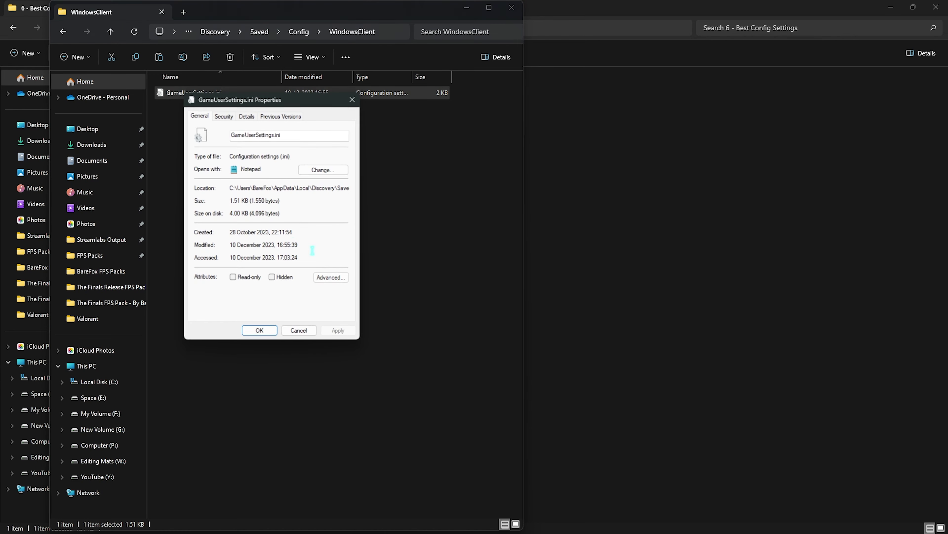
{"action": "left_click", "coordinate": [256, 280]}
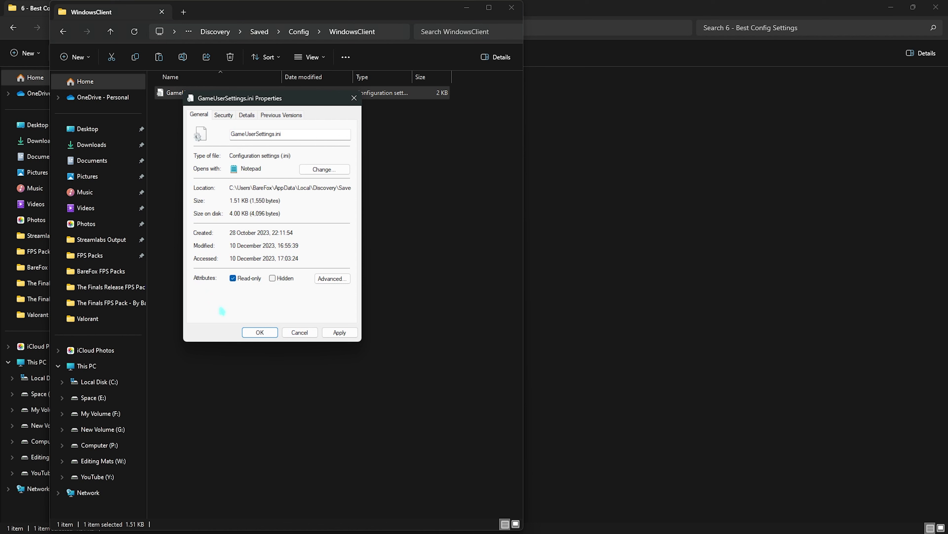
{"action": "left_click", "coordinate": [339, 332]}
{"action": "left_click", "coordinate": [356, 97]}
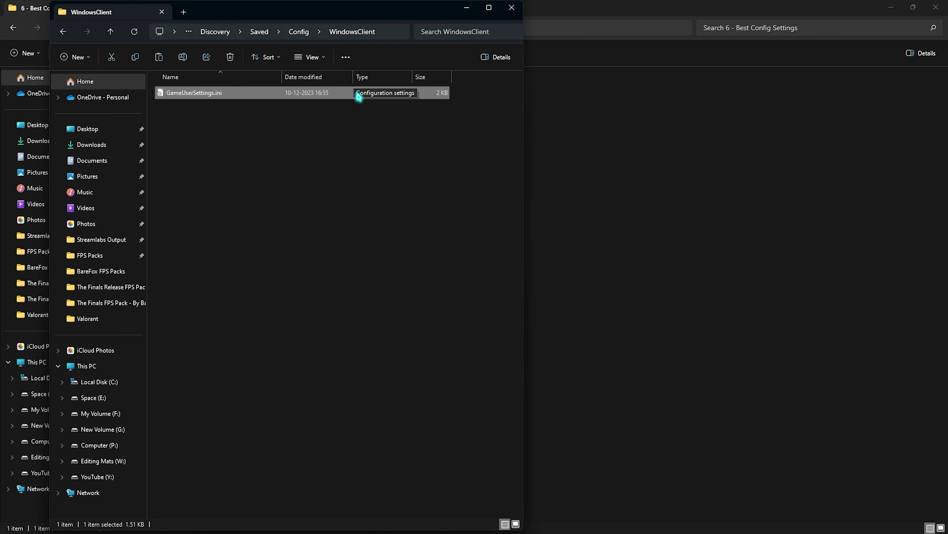
{"action": "left_click", "coordinate": [357, 95], "text": "ctrl"}
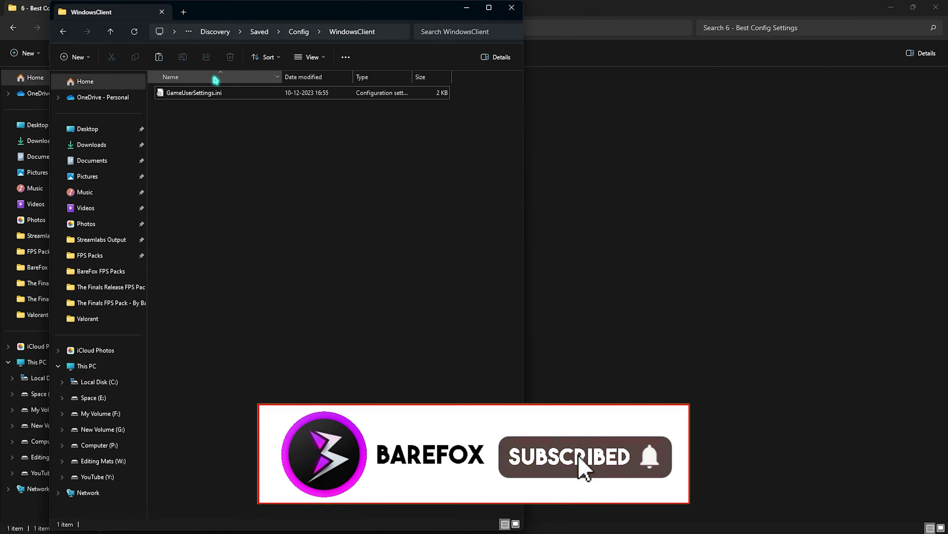
Return to the Config folder, then close the AppData and Best Config Settings Explorer windows.
{"action": "left_click", "coordinate": [63, 31]}
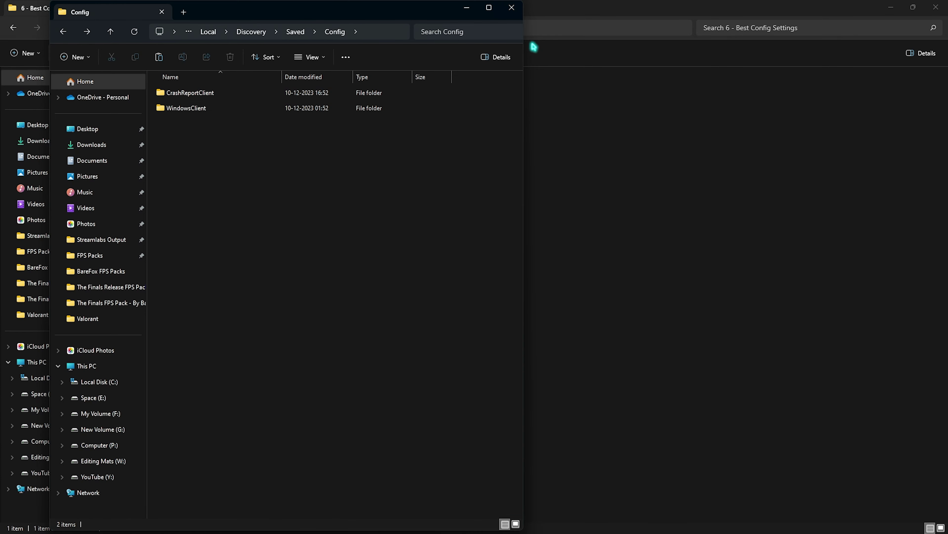
{"action": "left_click", "coordinate": [512, 8]}
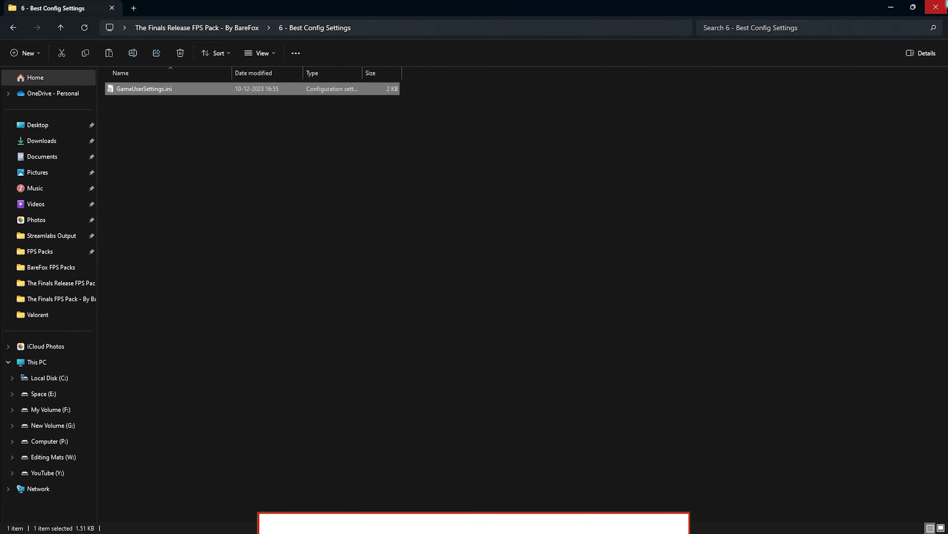
{"action": "left_click", "coordinate": [936, 7]}
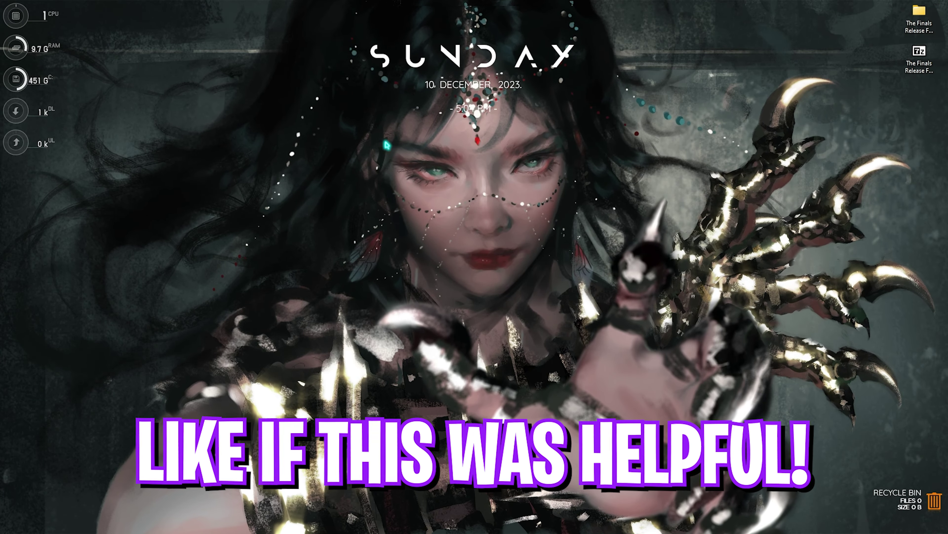